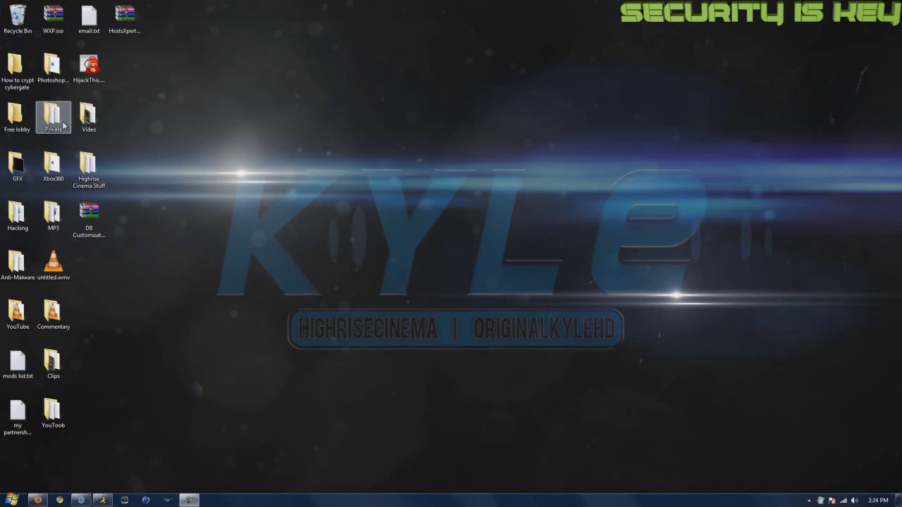
- Open the COMODO Firewall Summary window from the hidden tray icons, showing Firewall and Defense+ in Safe Mode
left_click_drag(169, 135, 812, 413)
left_click(809, 501)
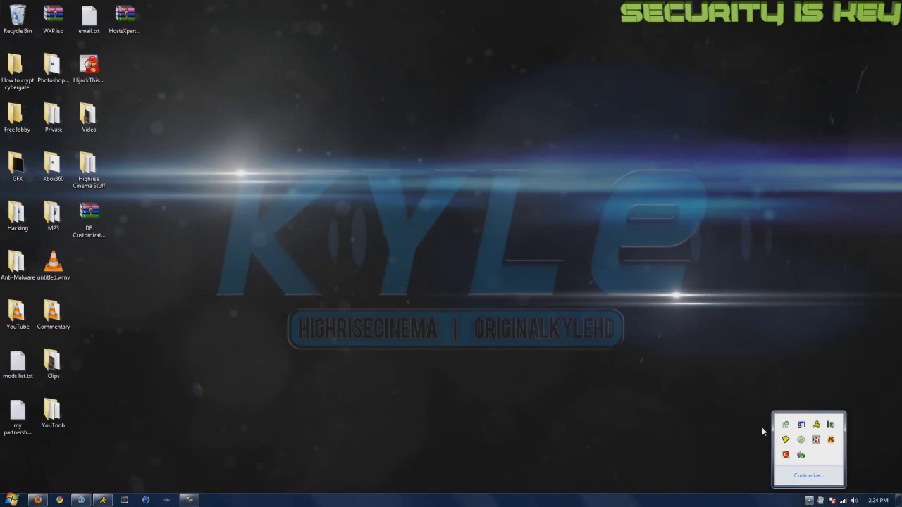
left_click(809, 501)
left_click(809, 501)
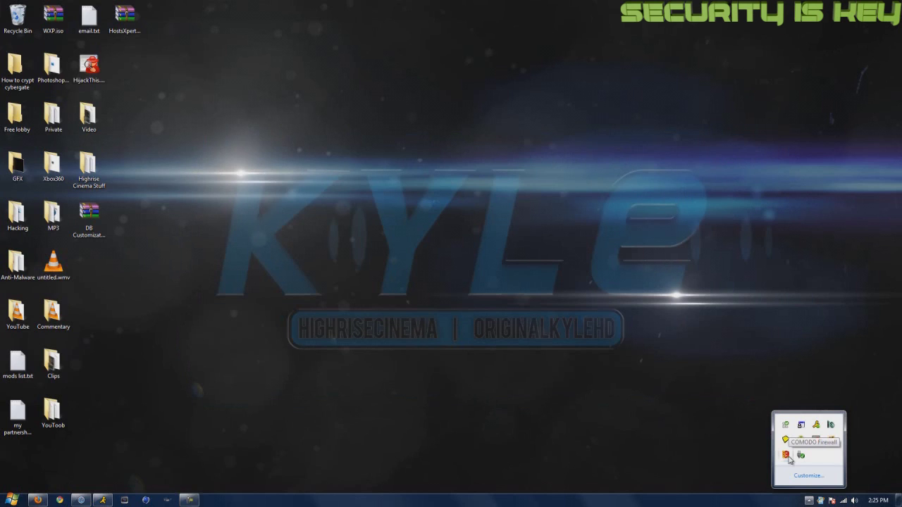
double_click(786, 457)
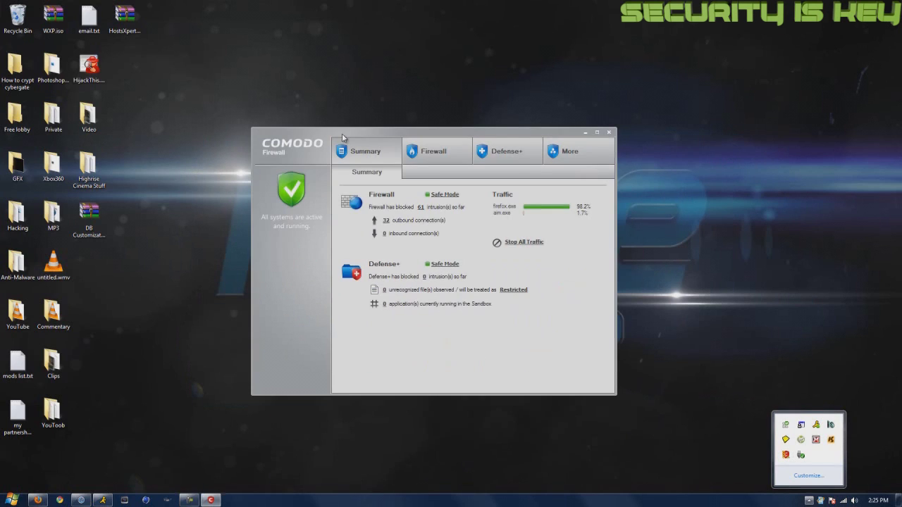
left_click_drag(342, 134, 378, 28)
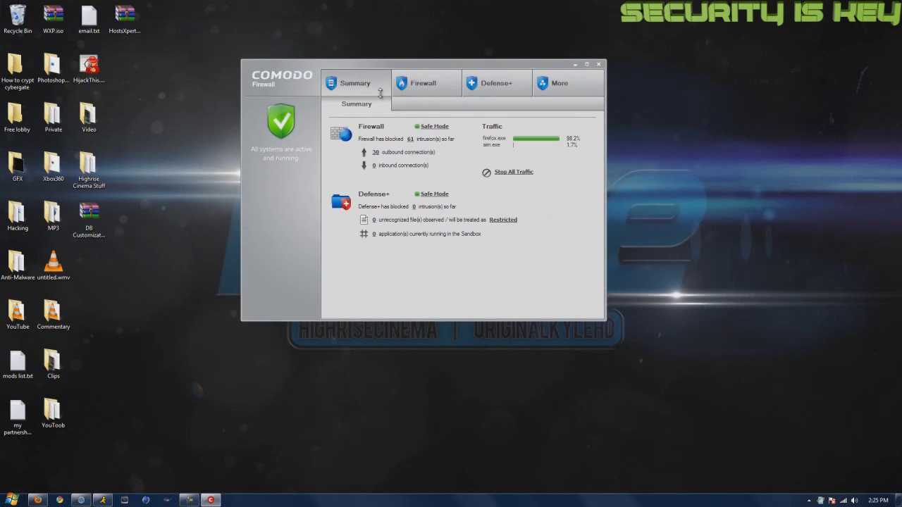
left_click_drag(370, 67, 376, 114)
left_click(427, 129)
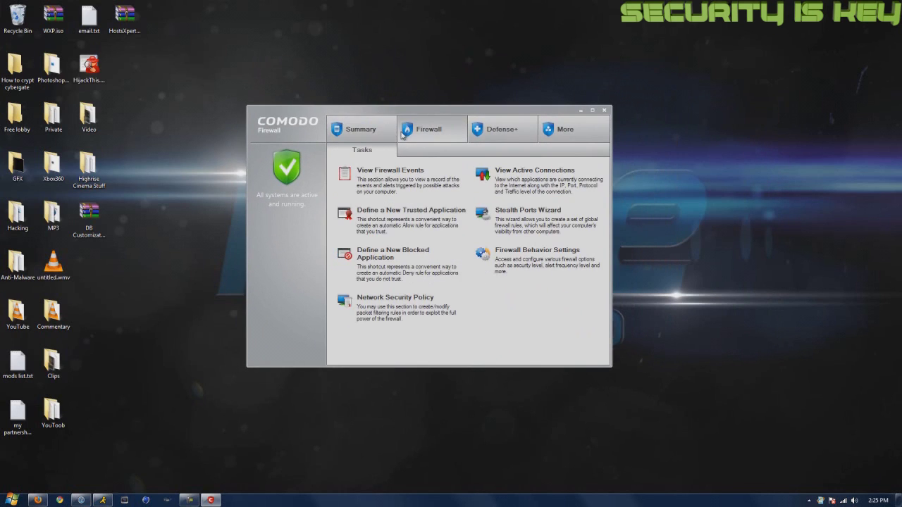
left_click(366, 134)
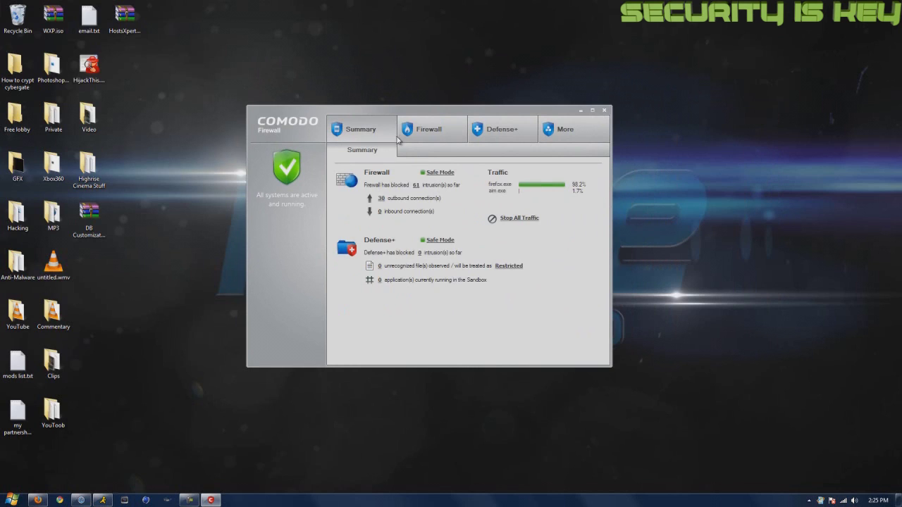
left_click(427, 129)
left_click(359, 134)
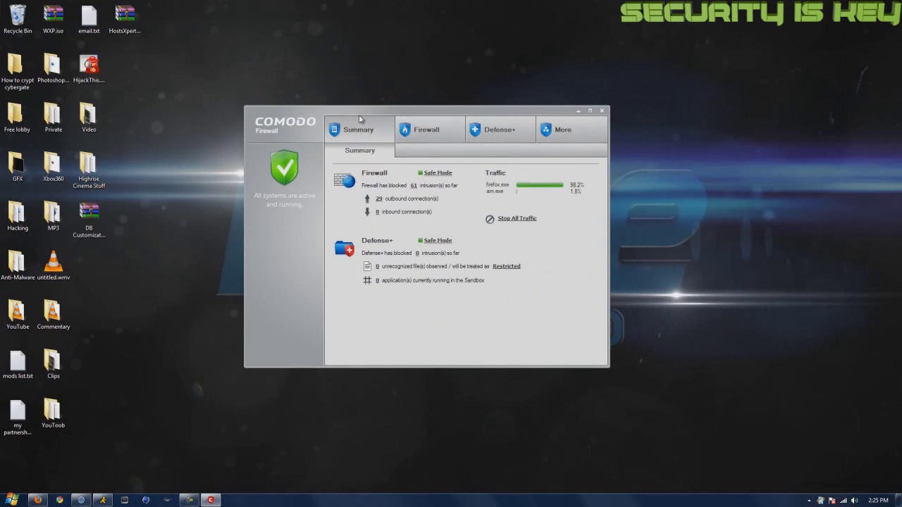
left_click_drag(316, 112, 214, 84)
left_click_drag(358, 85, 453, 109)
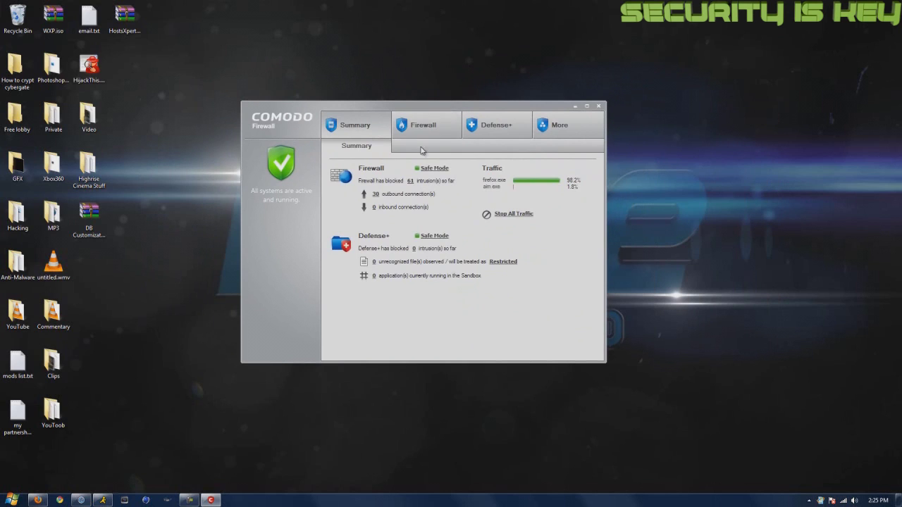
left_click(421, 125)
left_click(434, 126)
- In a new Firefox tab, search Google for 'comodo' and open the COMODO website result
left_click(38, 501)
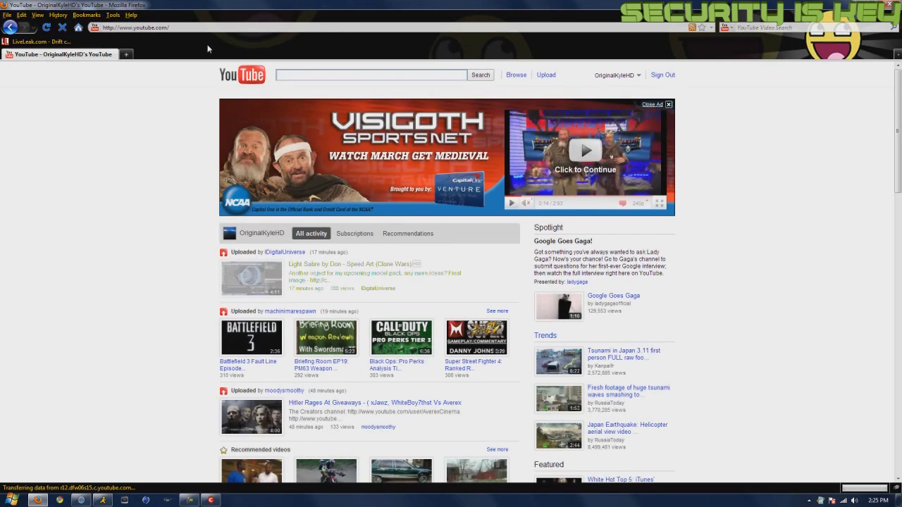
left_click(127, 55)
type("googl")
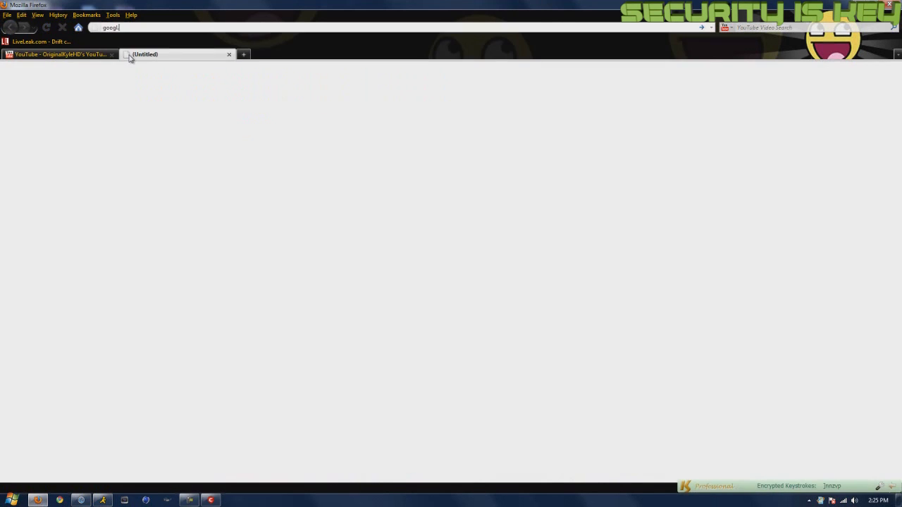
type("e.c")
key("Return")
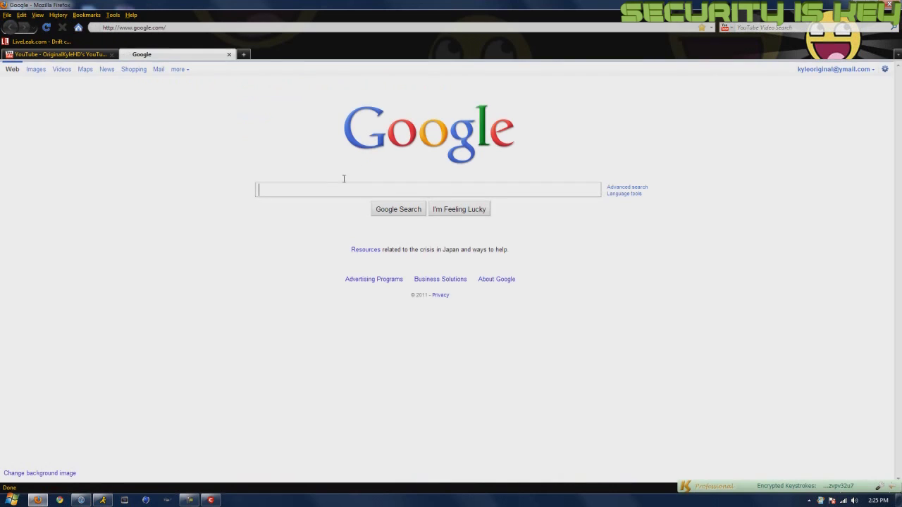
type("comodo")
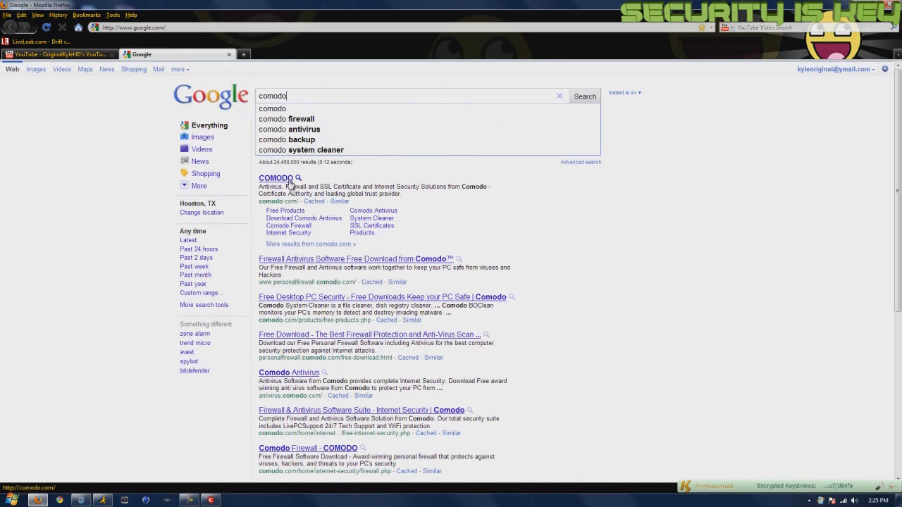
left_click(278, 179)
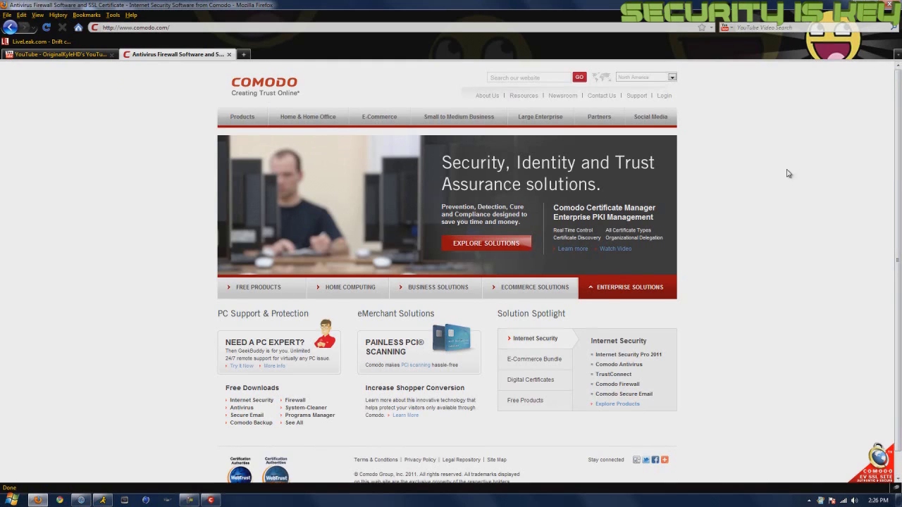
- Go from the Comodo Products overview to the Comodo Firewall product page
scroll(789, 173, "down", 1)
scroll(789, 173, "up", 1)
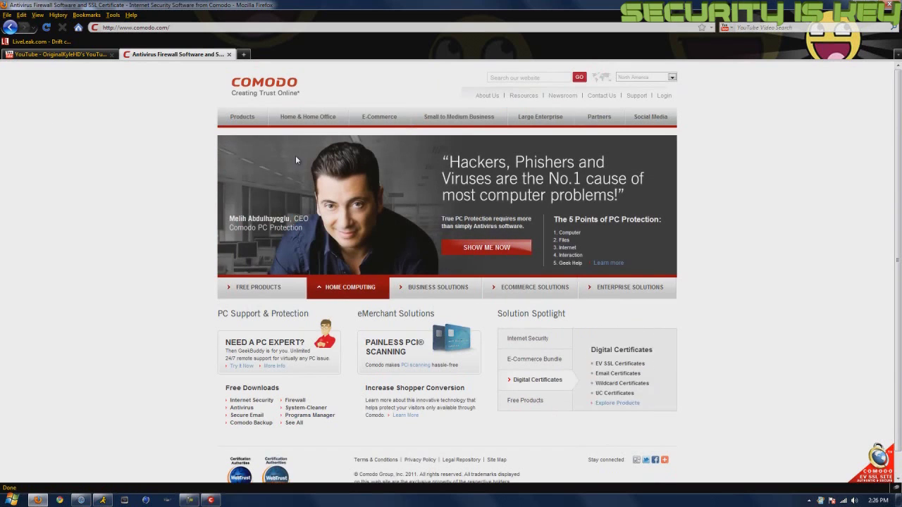
left_click(242, 116)
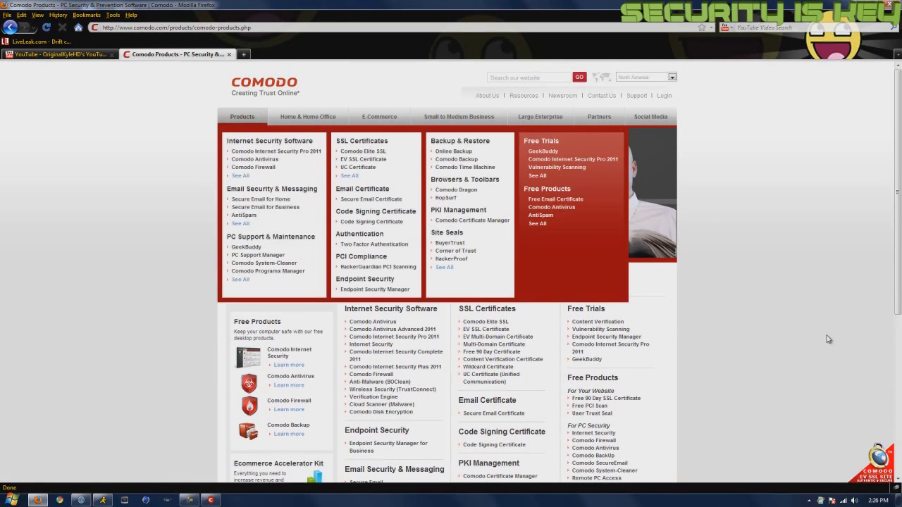
scroll(810, 338, "down", 1)
scroll(805, 339, "down", 1)
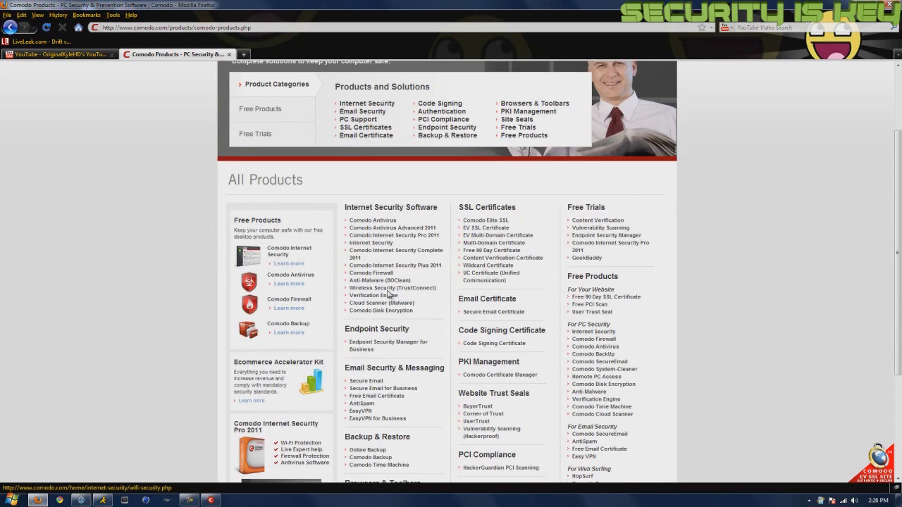
left_click(385, 277)
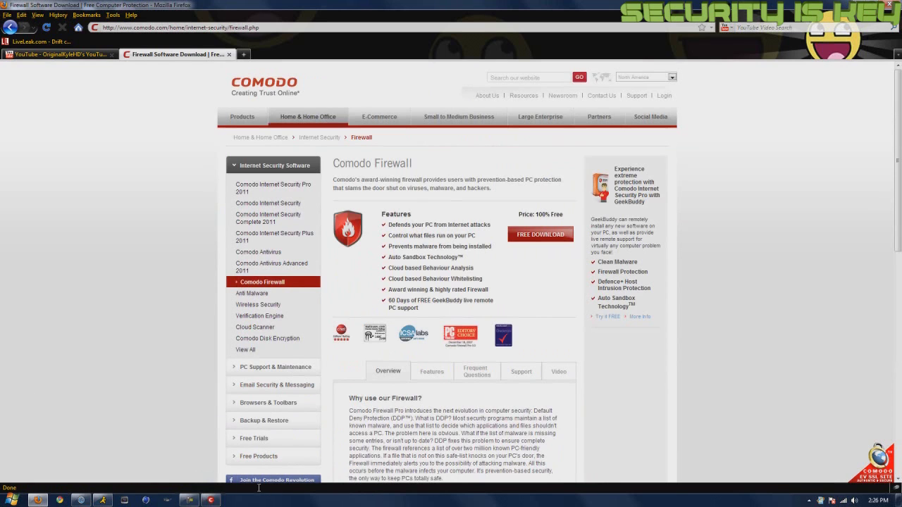
- Read through the firewall features and system requirements on the product page
triple_click(534, 262)
left_click(481, 193)
scroll(573, 304, "down", 5)
scroll(502, 340, "down", 4)
scroll(494, 345, "up", 3)
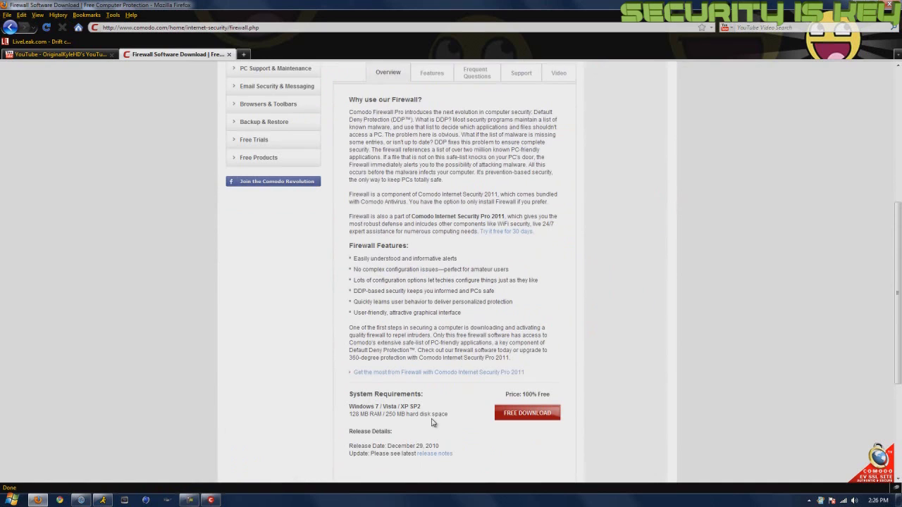
left_click_drag(420, 433, 360, 359)
left_click(387, 441)
scroll(633, 298, "up", 5)
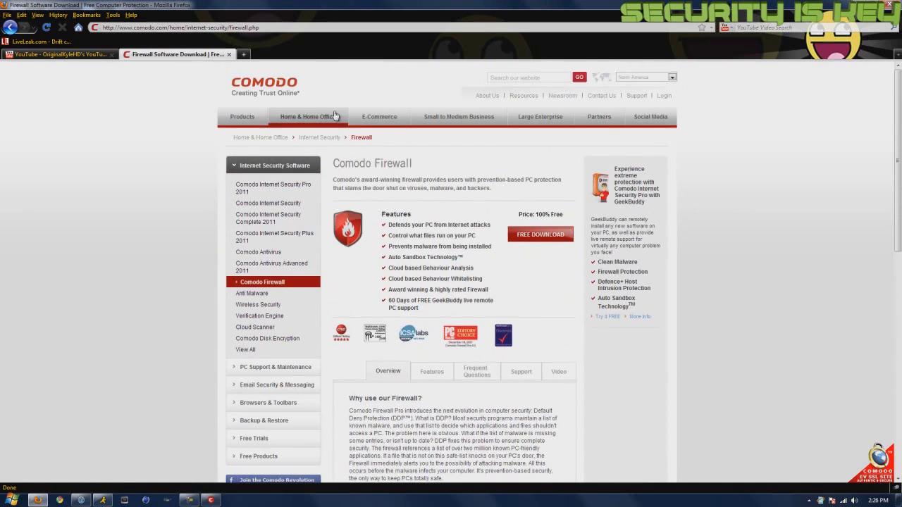
scroll(812, 231, "down", 5)
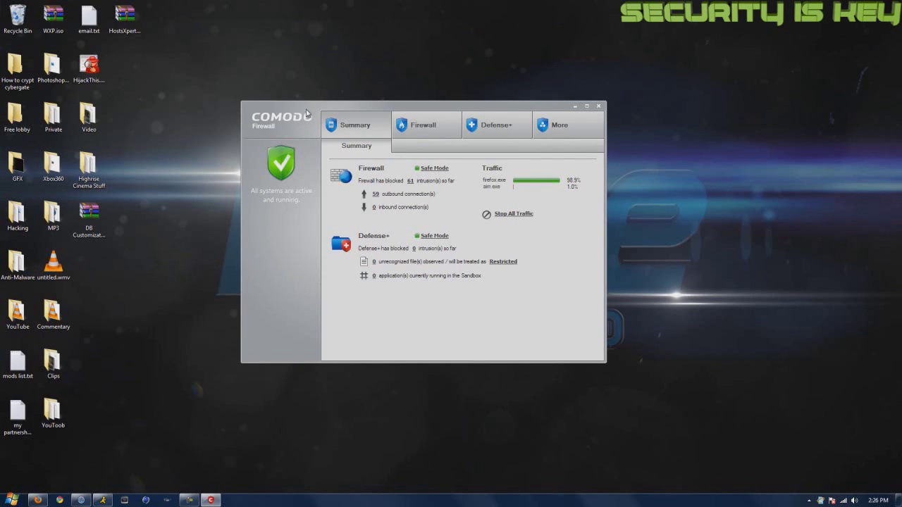
- Open COMODO Preferences from the More page, submitting the password prompt
left_click_drag(306, 111, 340, 99)
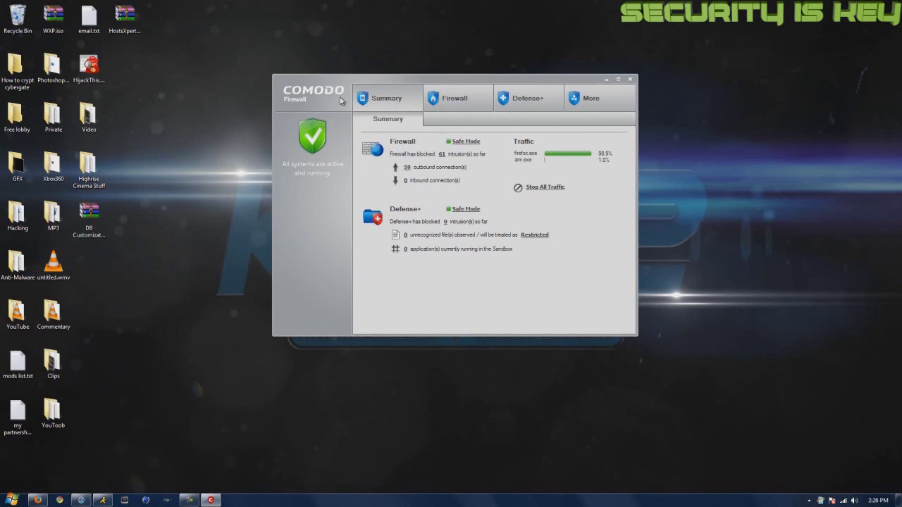
left_click(462, 104)
left_click(580, 102)
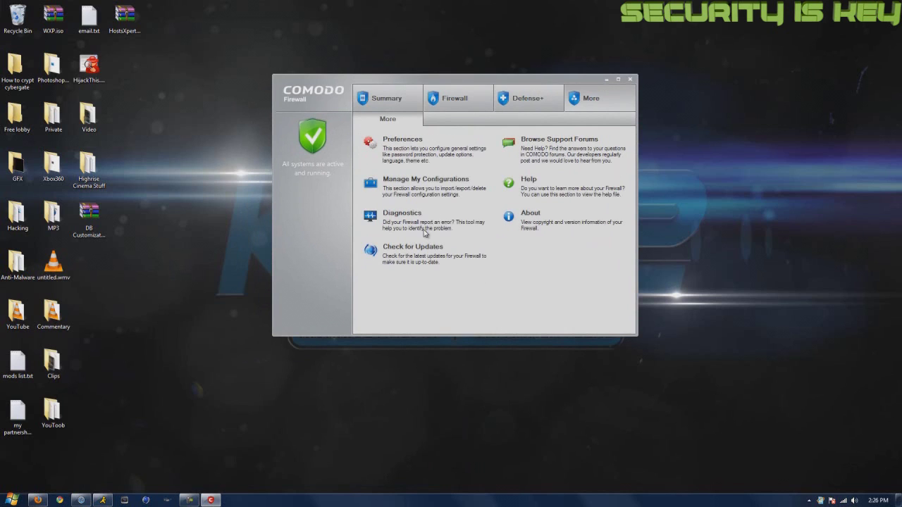
left_click(407, 141)
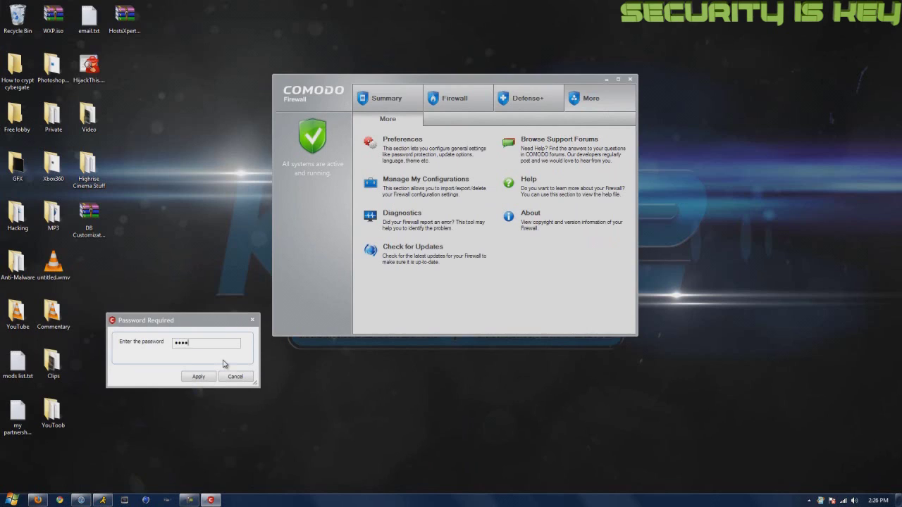
key("Return")
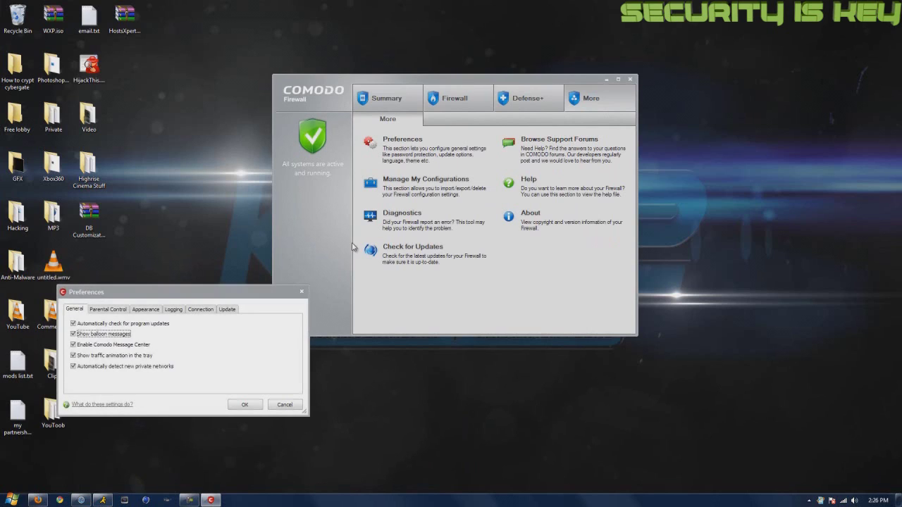
- Under Appearance, set the interface theme to COMODO Black Normal, leaving the language unchanged
left_click(111, 311)
left_click(145, 310)
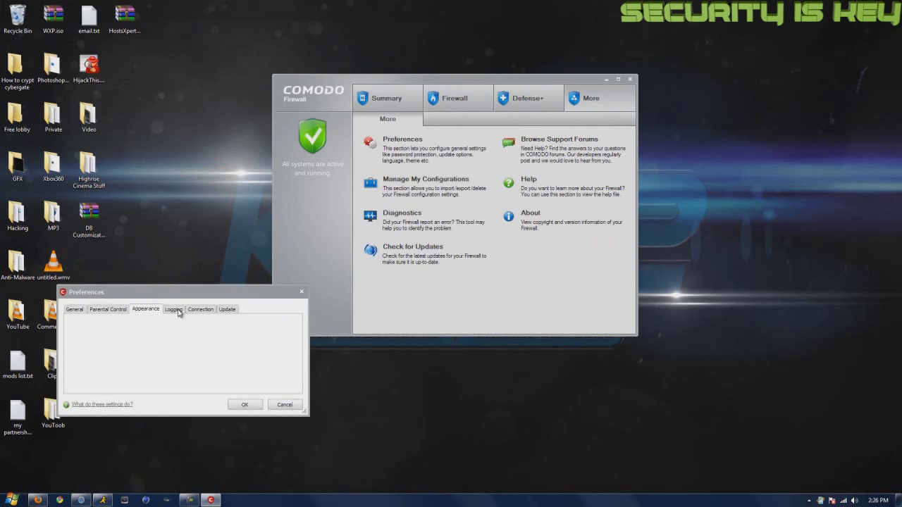
left_click(168, 312)
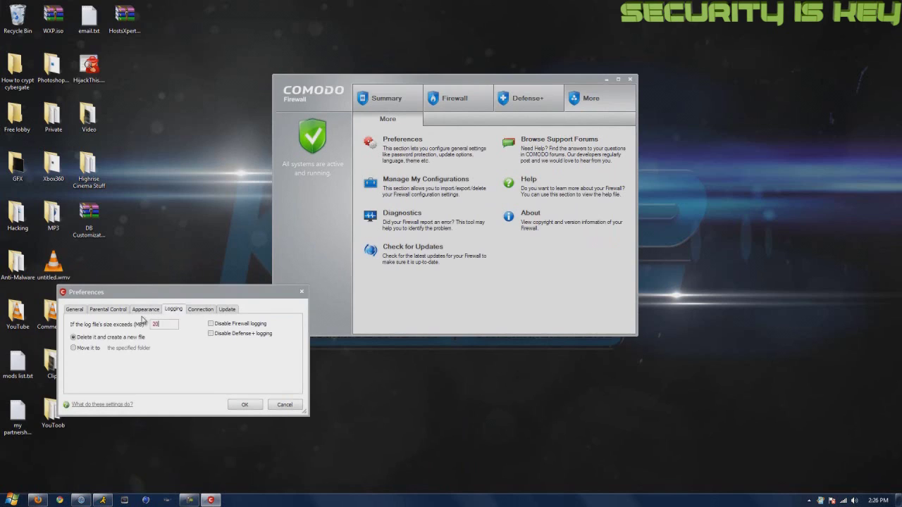
left_click(139, 314)
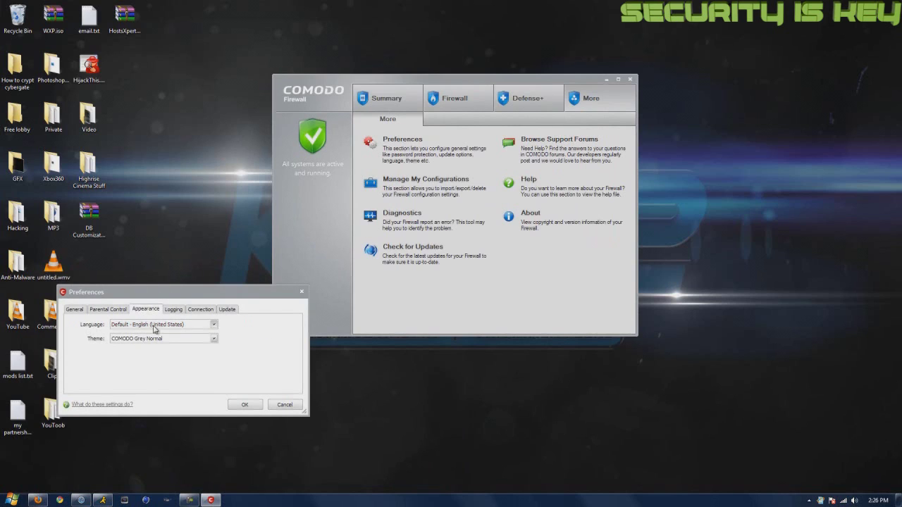
left_click(156, 325)
left_click(229, 337)
left_click(188, 340)
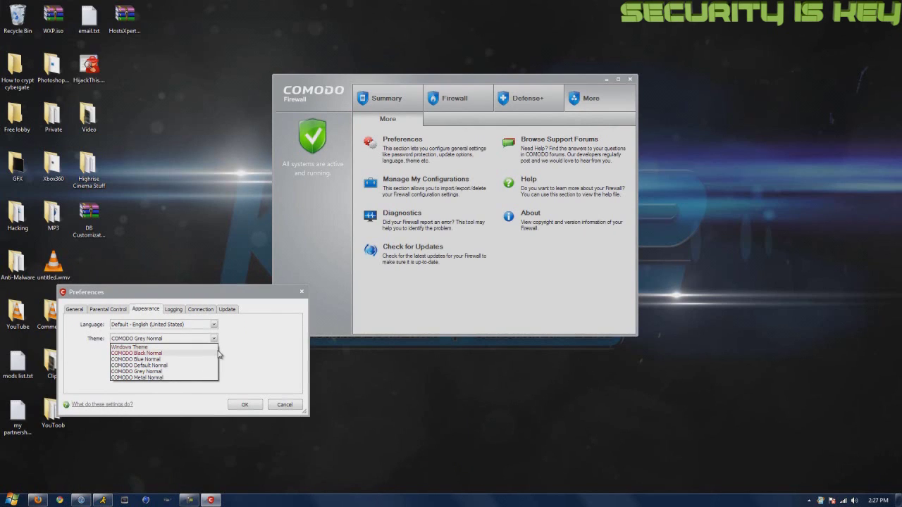
left_click(177, 353)
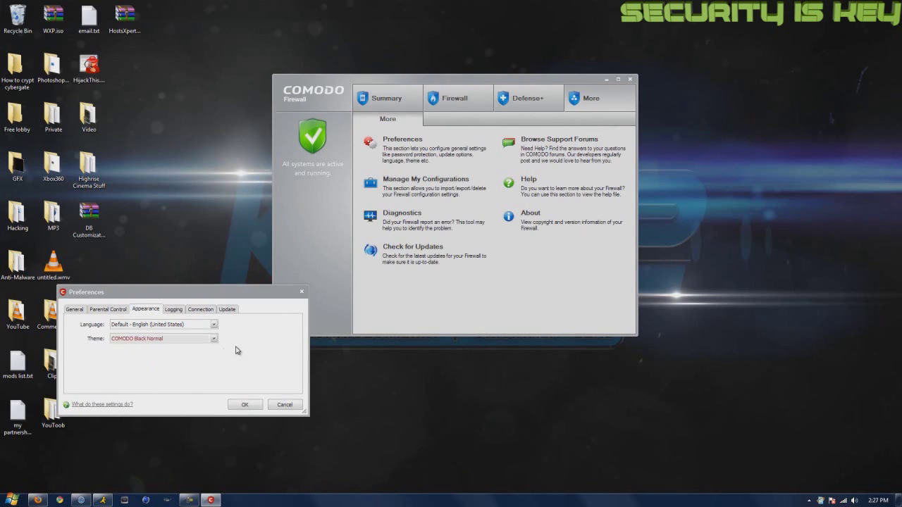
- Apply the preferences, agree to restart COMODO, and cancel the password request
left_click(251, 409)
left_click(490, 232)
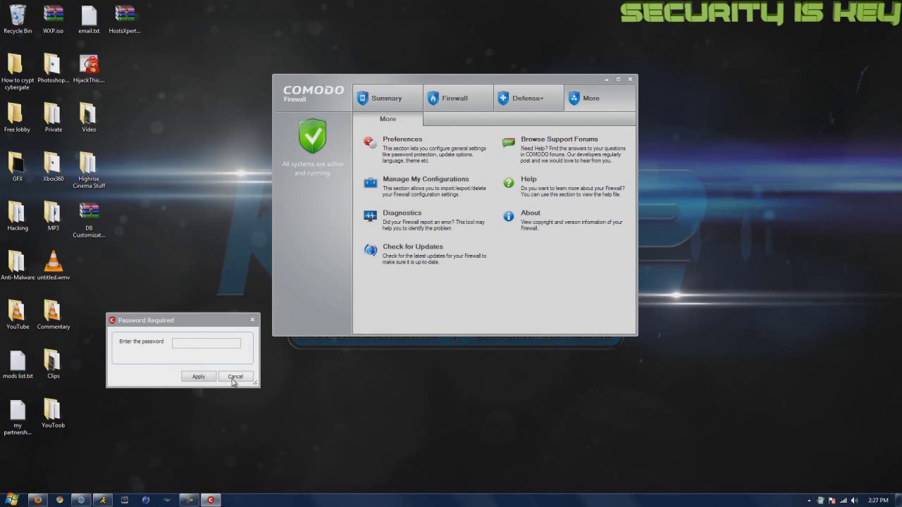
left_click(235, 378)
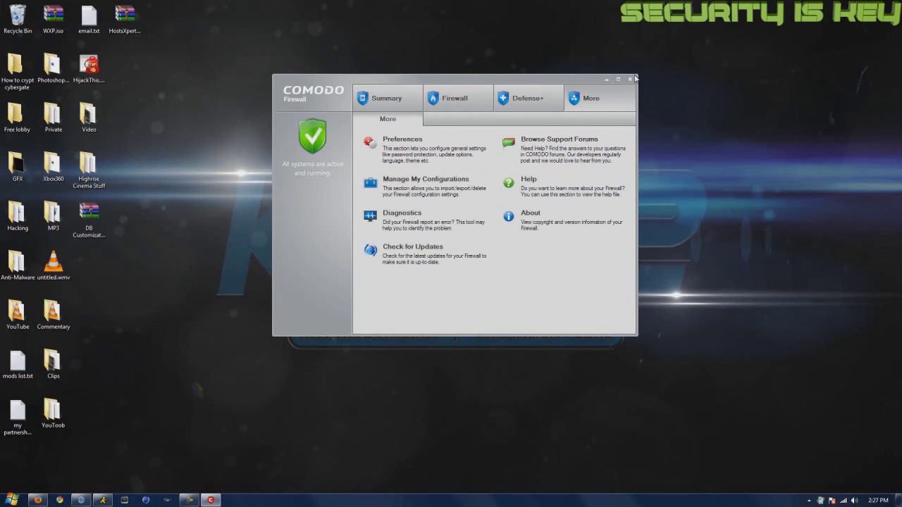
- Close and reopen the COMODO window from the tray to see the black theme, then close it again
right_click(210, 500)
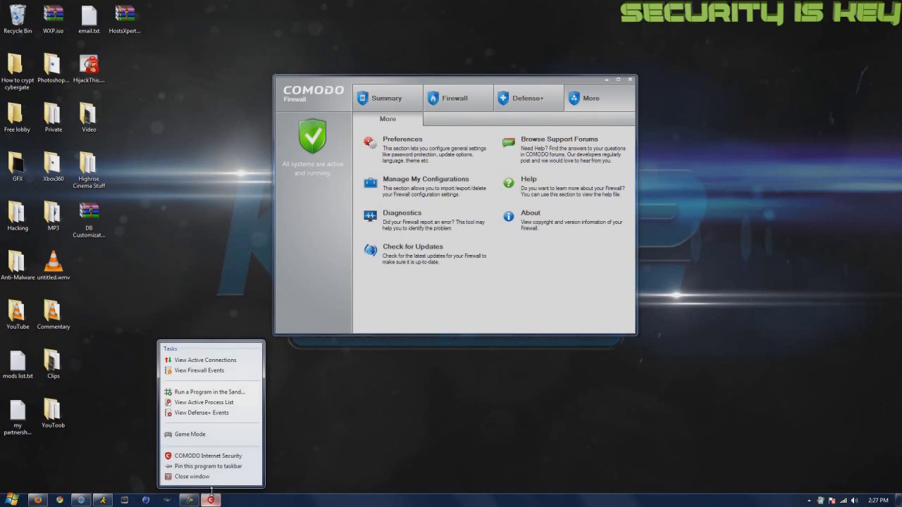
left_click(201, 476)
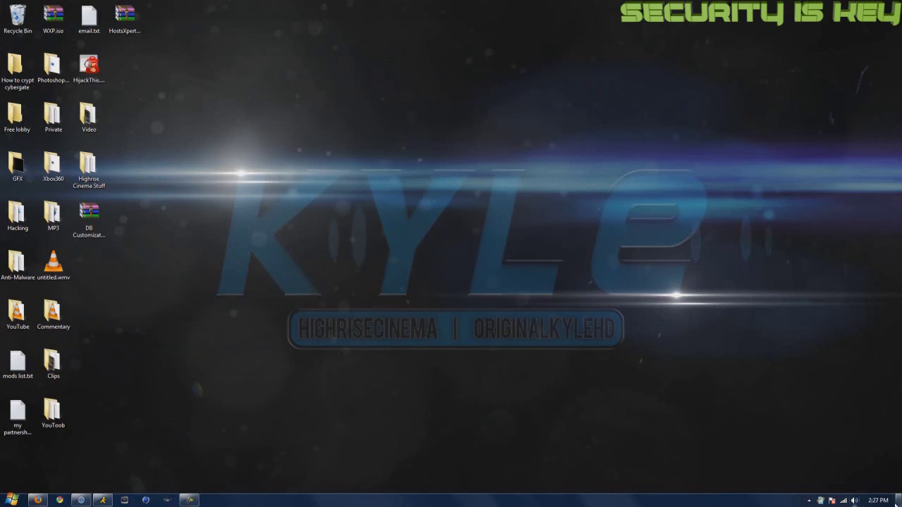
left_click(809, 502)
left_click(811, 474)
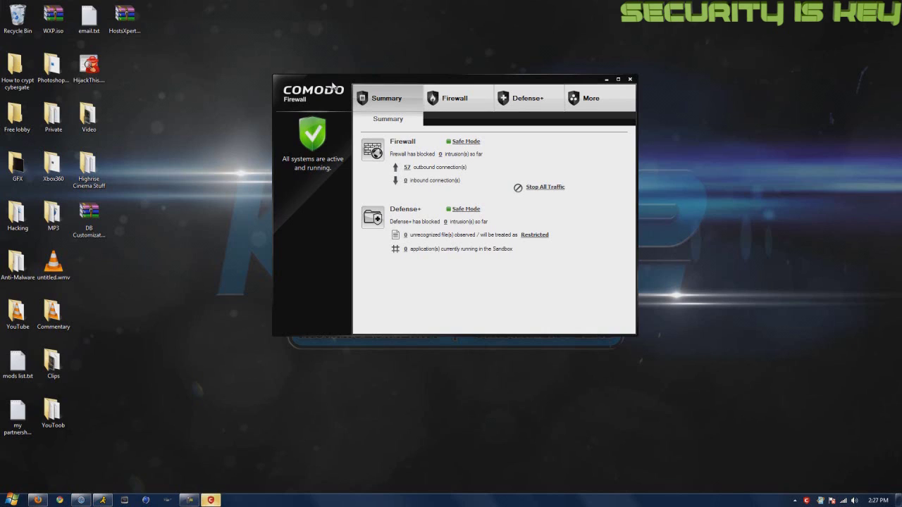
left_click_drag(322, 86, 280, 56)
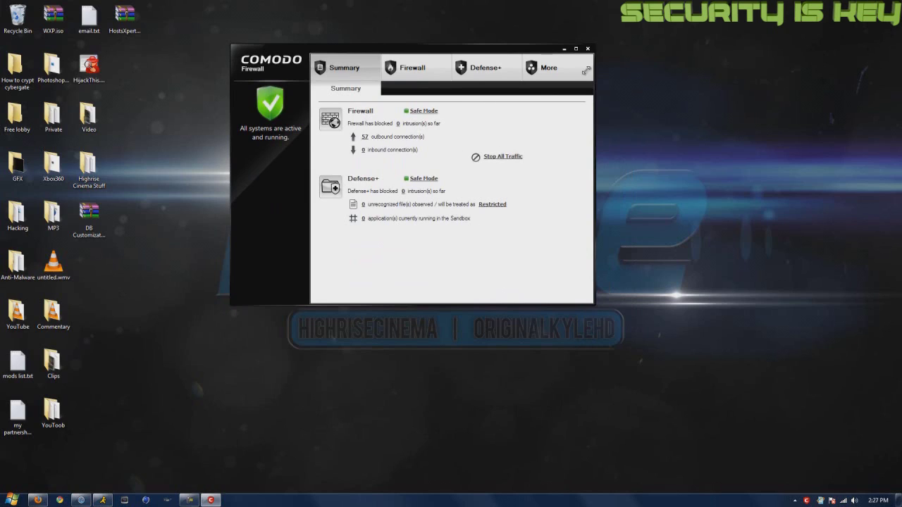
left_click(589, 49)
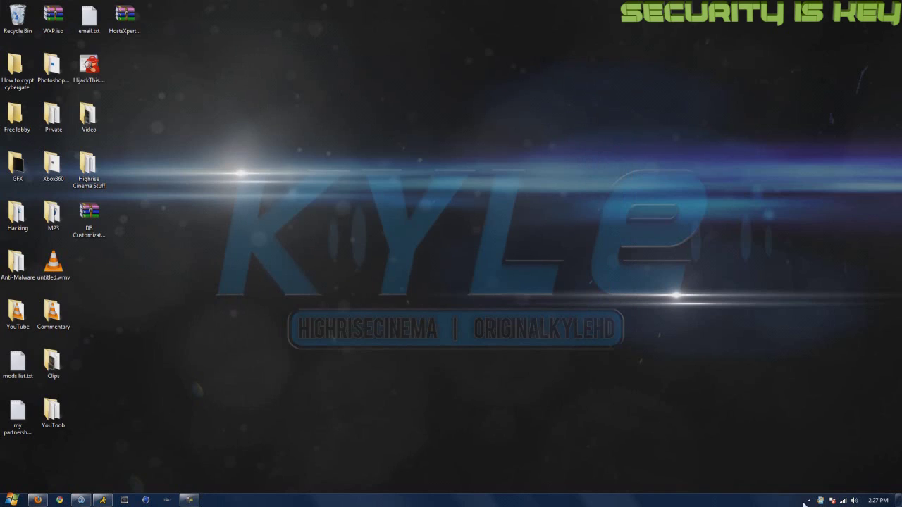
- Reopen COMODO from the tray and request the Firewall Safe Mode settings, bringing up a password prompt
left_click(809, 502)
double_click(786, 454)
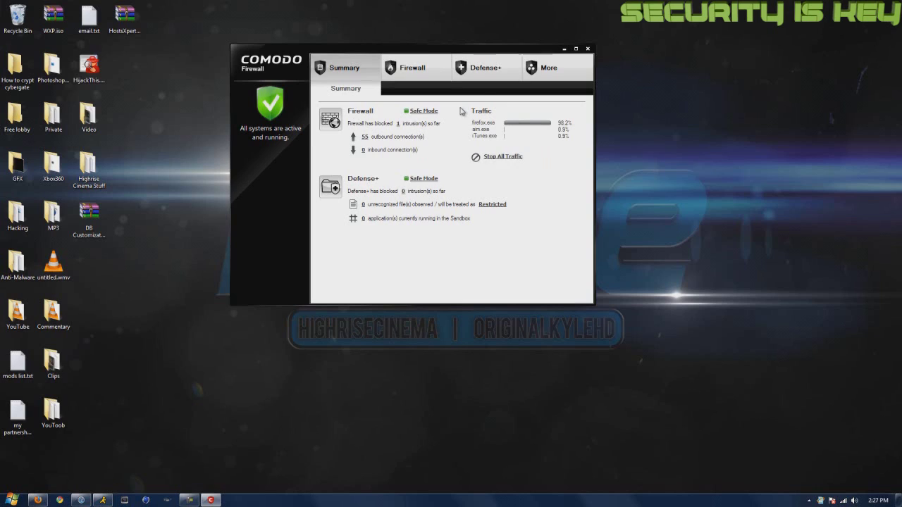
left_click(421, 113)
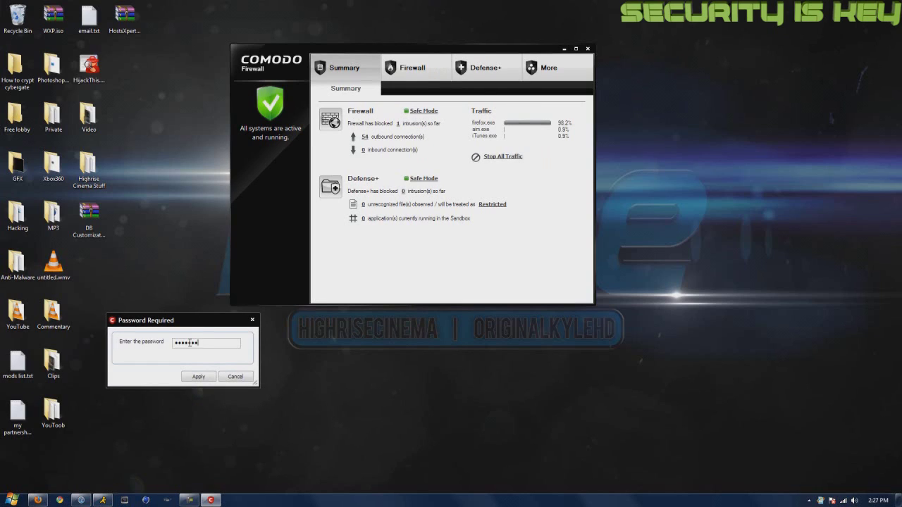
- Submit the password, raise alert frequency to Medium, and keep the firewall level at Safe Mode
key("Return")
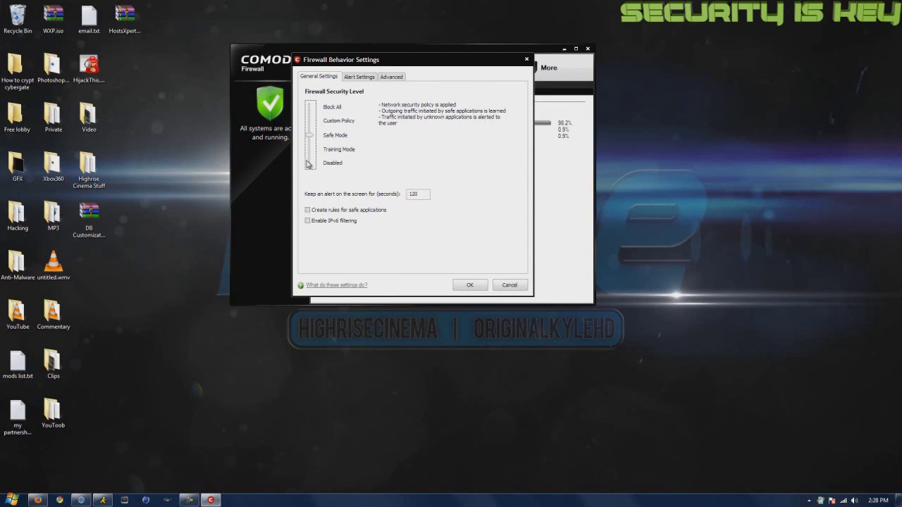
mouse_move(307, 138)
left_mouse_down()
mouse_move(310, 115)
mouse_move(310, 138)
left_mouse_up()
left_click(353, 77)
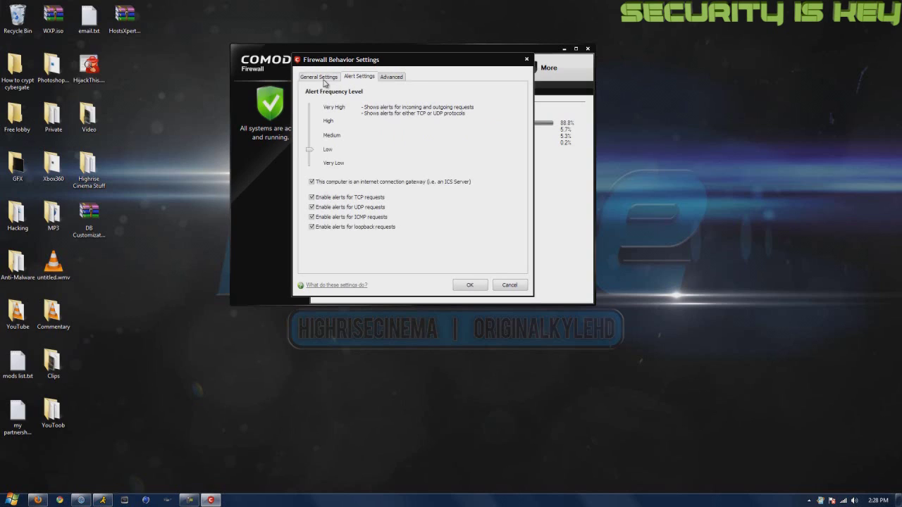
left_click(308, 144)
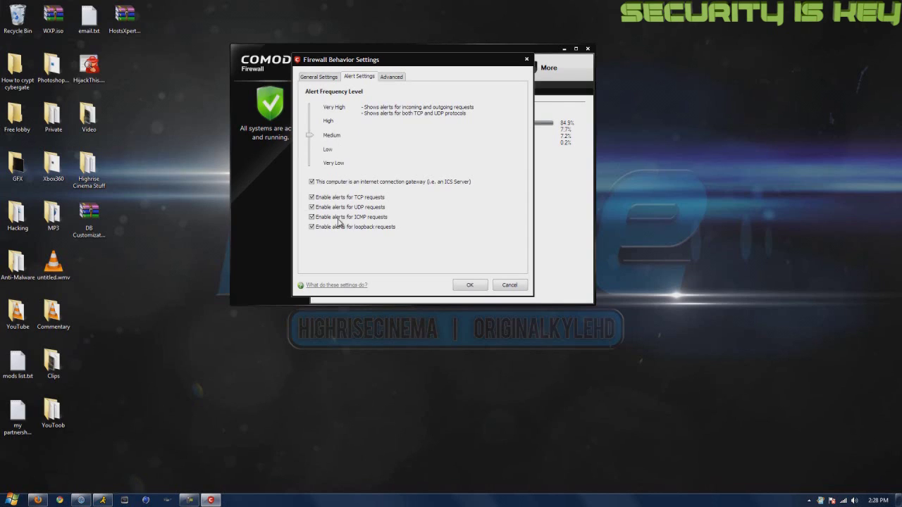
left_click(318, 79)
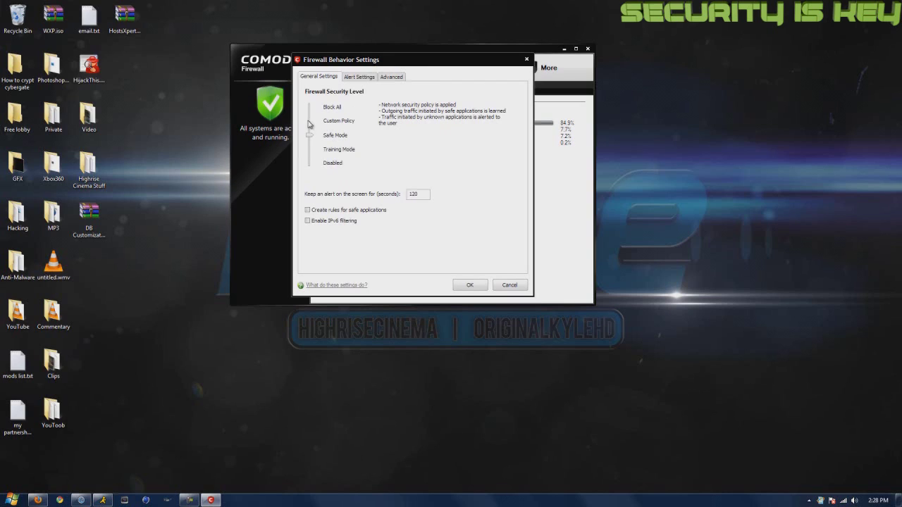
left_click(311, 124)
left_click_drag(310, 124, 308, 145)
- Turn on Protect the ARP Cache in the Advanced options and save the firewall behaviour settings
left_click(383, 77)
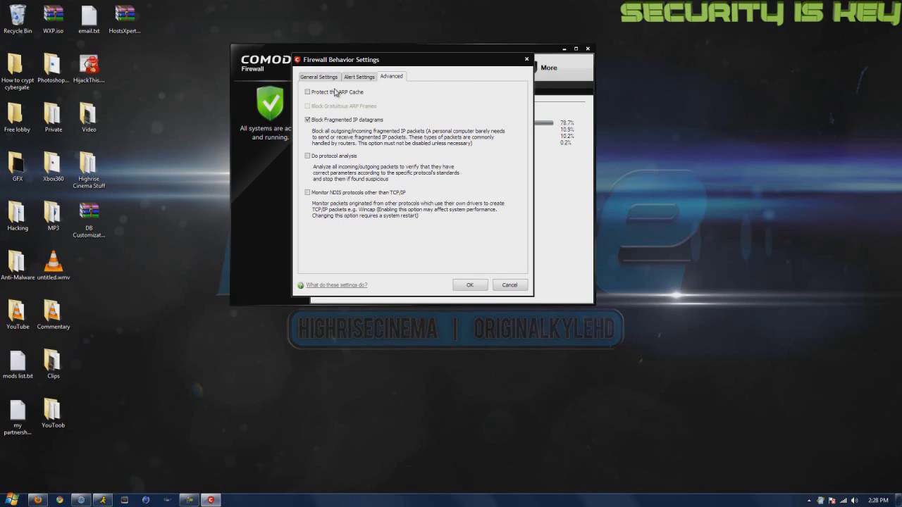
left_click(337, 93)
left_click(470, 284)
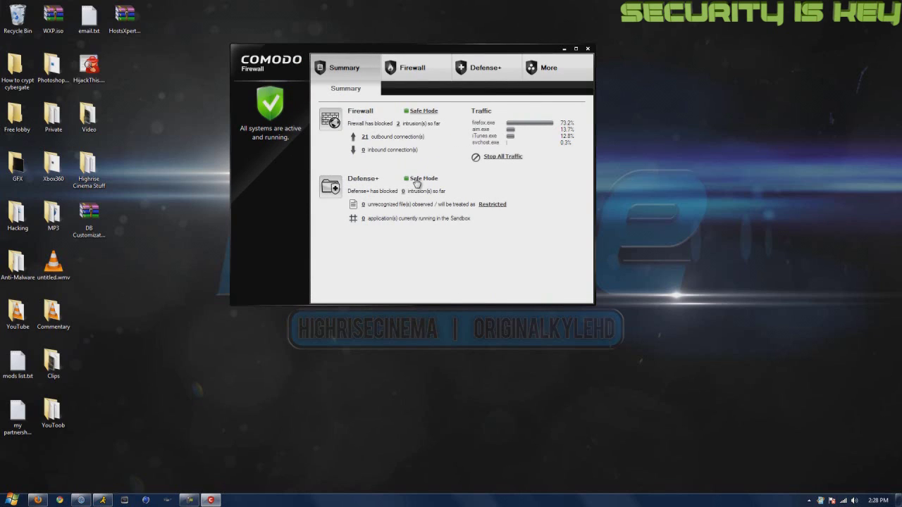
- Open the Defense+ settings and keep the security level at Safe Mode without blocking all unknown requests
left_click(422, 178)
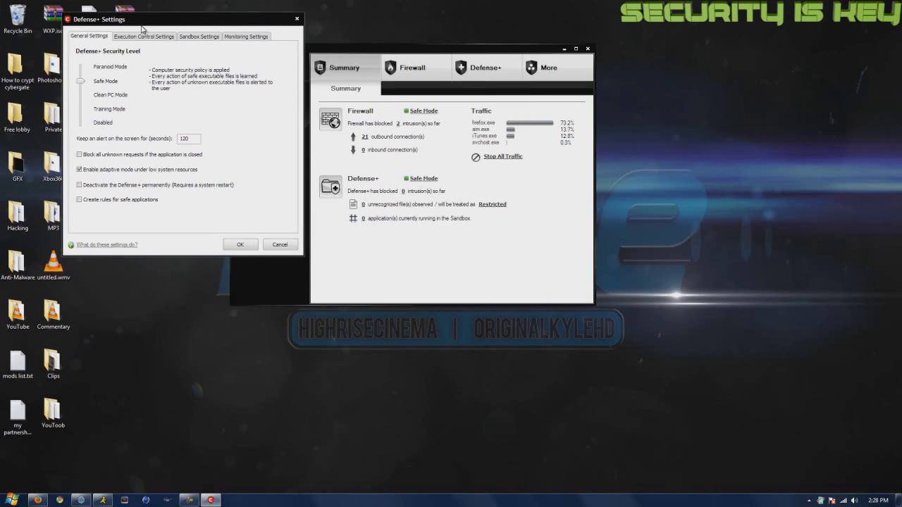
left_click_drag(102, 26, 469, 65)
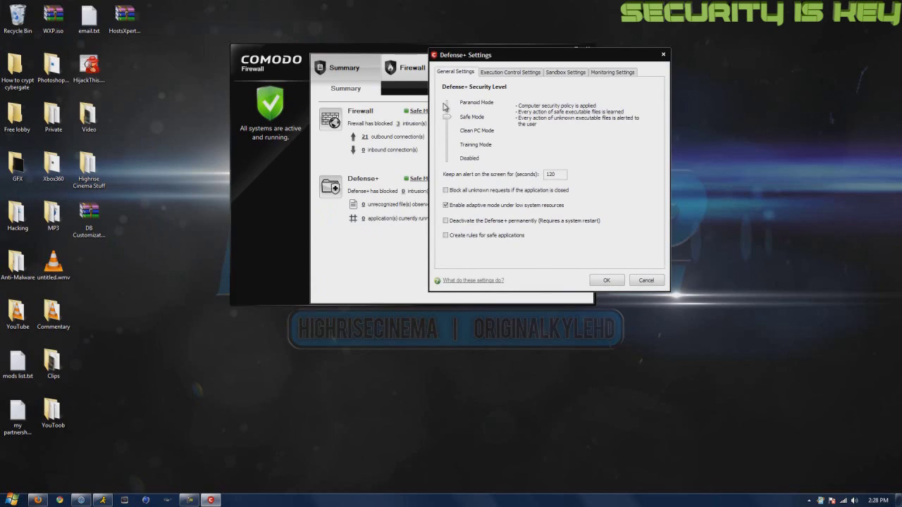
left_click_drag(447, 117, 448, 105)
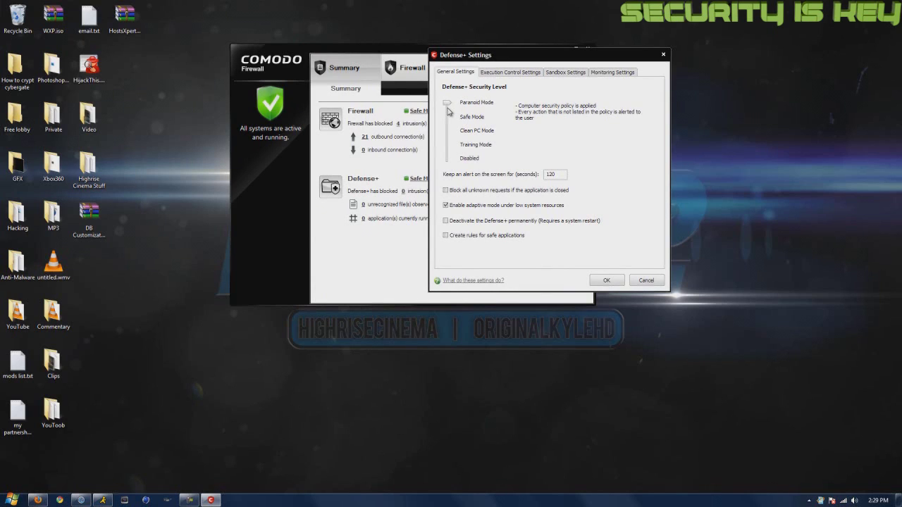
left_click_drag(448, 111, 450, 101)
left_click_drag(446, 107, 445, 117)
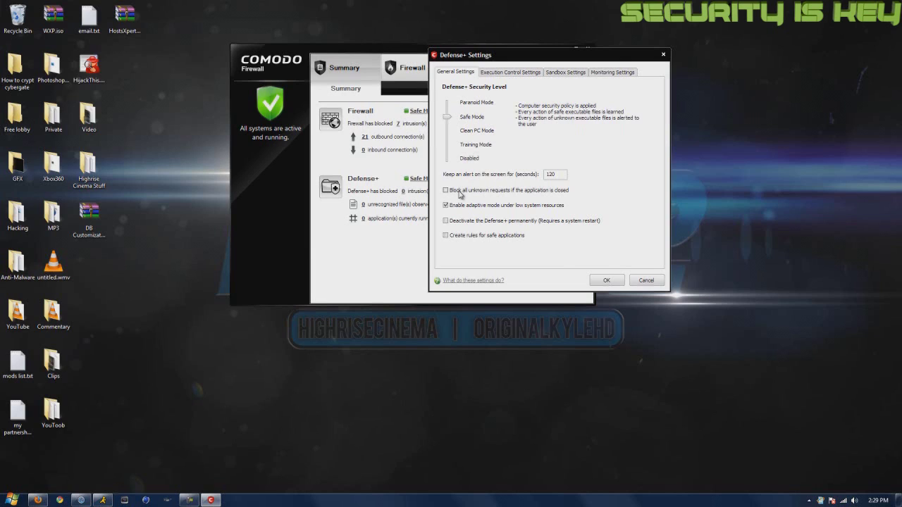
left_click(461, 190)
left_click(624, 202)
left_click_drag(518, 62, 426, 71)
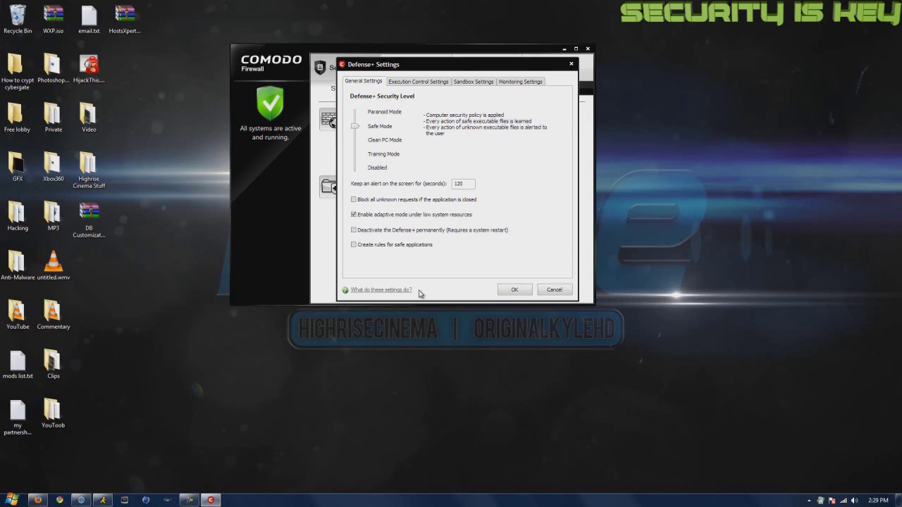
- In Execution Control, keep unrecognized files treated as Restricted, then view the Sandbox Settings
left_click(409, 84)
left_click_drag(413, 64, 506, 68)
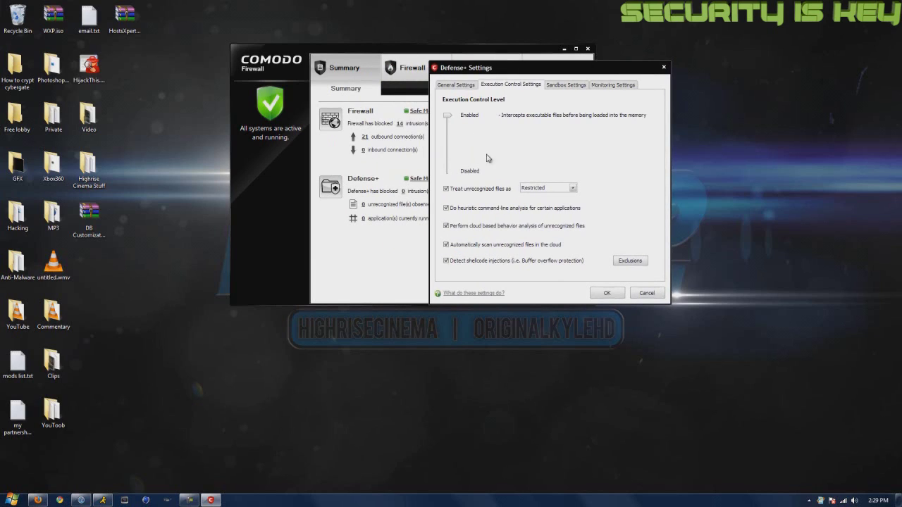
left_click(557, 188)
left_click(598, 175)
left_click(484, 189)
left_click(486, 192)
left_click(566, 86)
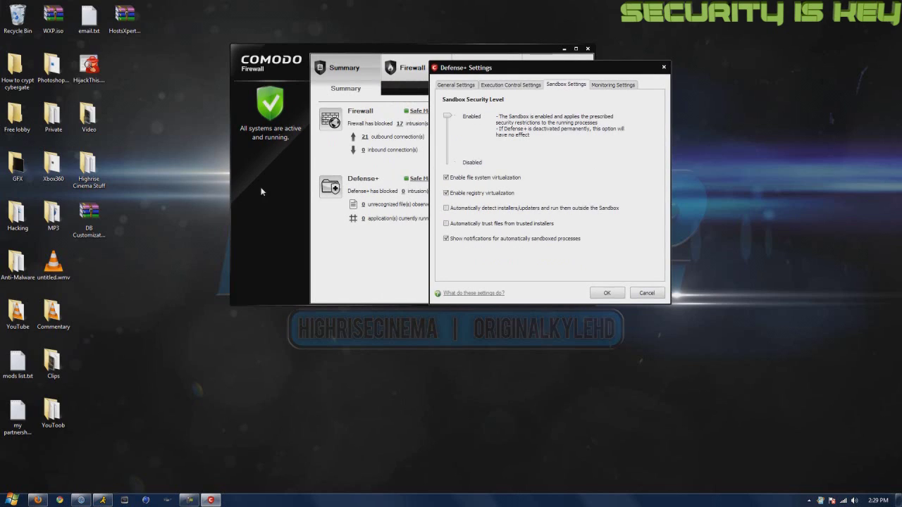
- Navigate from the user folder to Hacking > Tools > YouTube Tools in Explorer
left_click(12, 500)
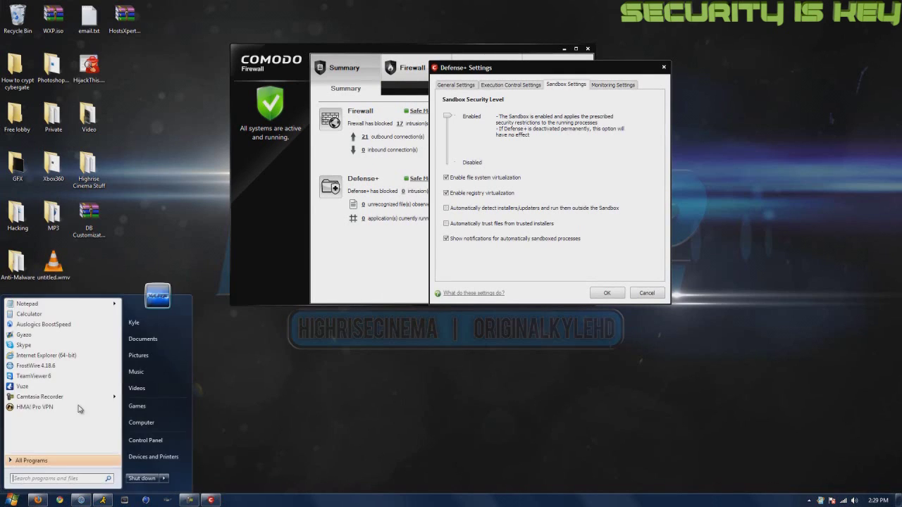
left_click(140, 325)
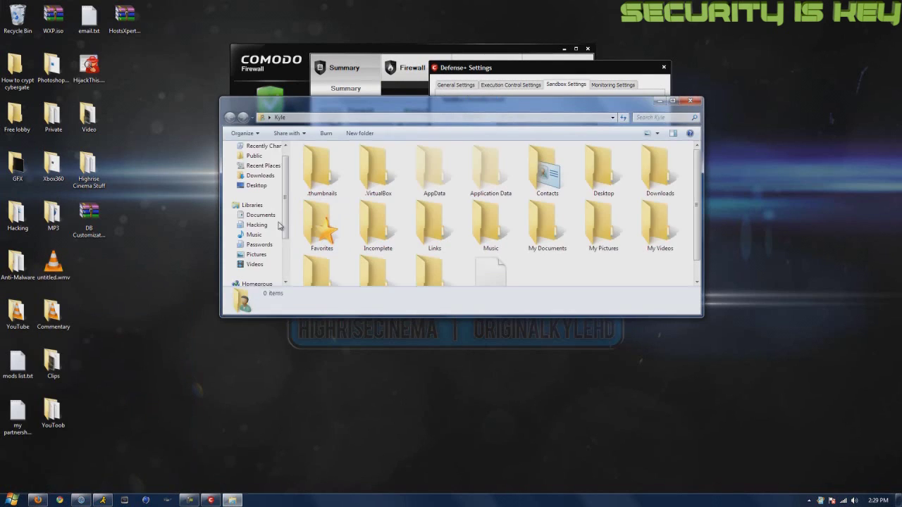
left_click(257, 239)
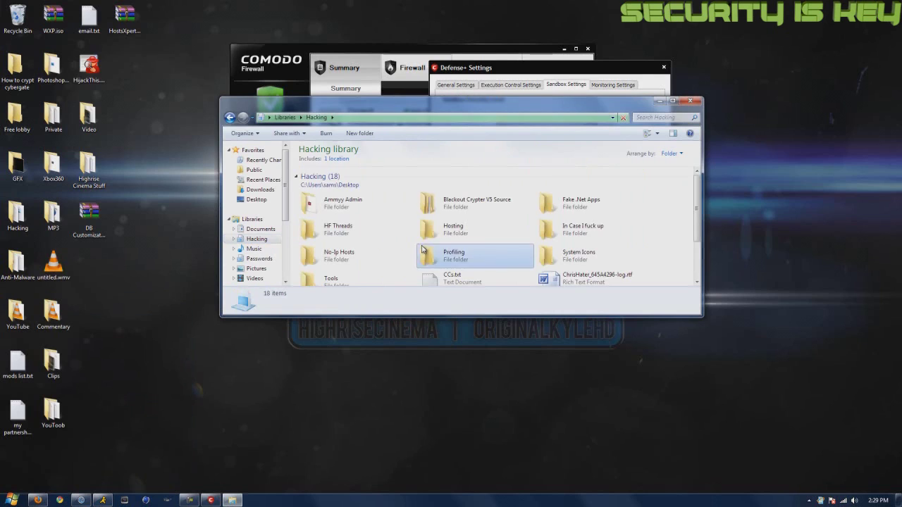
scroll(462, 254, "down", 2)
double_click(369, 206)
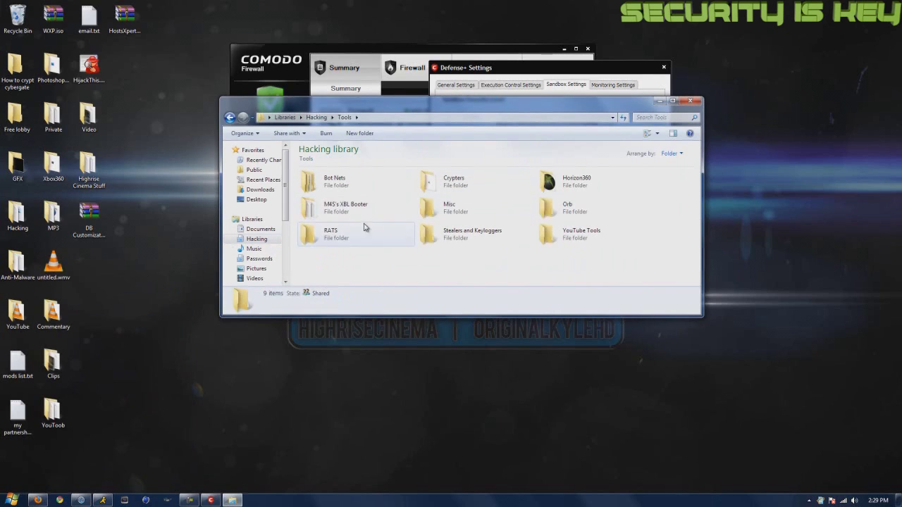
left_click(595, 213)
left_click(588, 238)
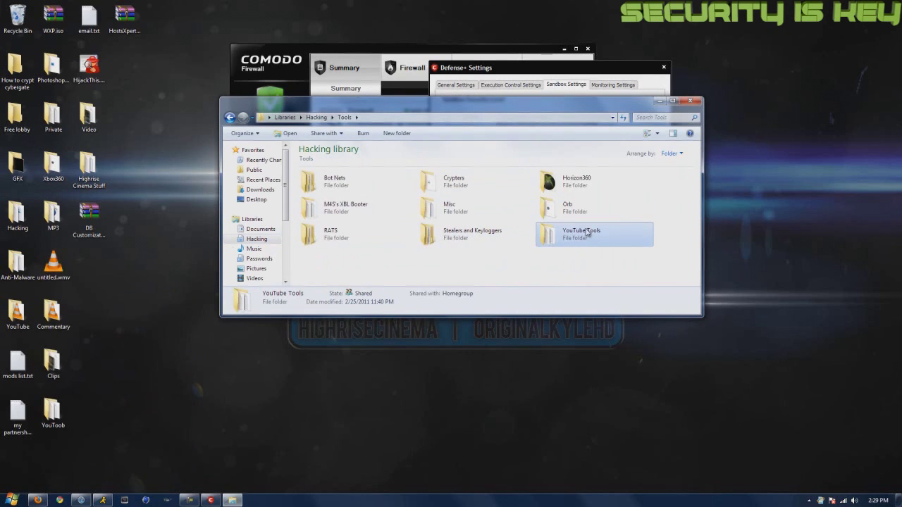
left_click(567, 215)
double_click(569, 239)
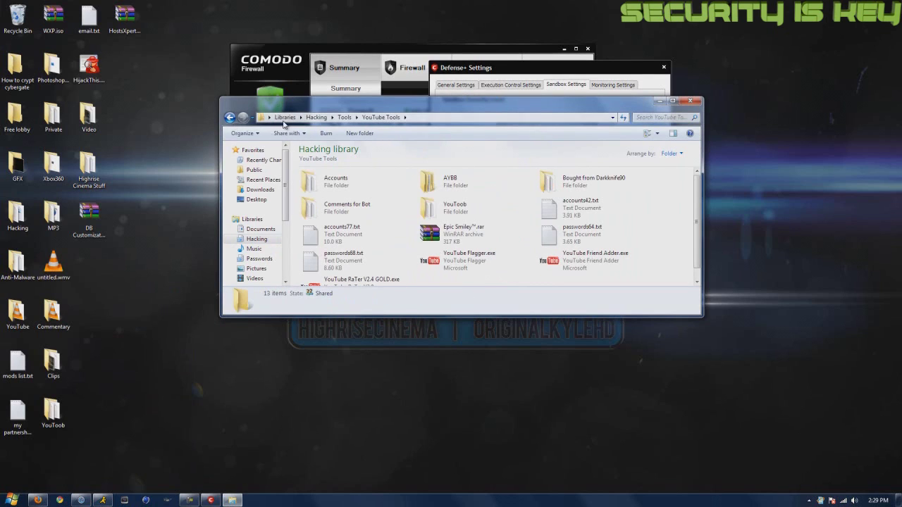
- Run YouTube Friend Adder.exe in the COMODO Sandbox
left_click(582, 259)
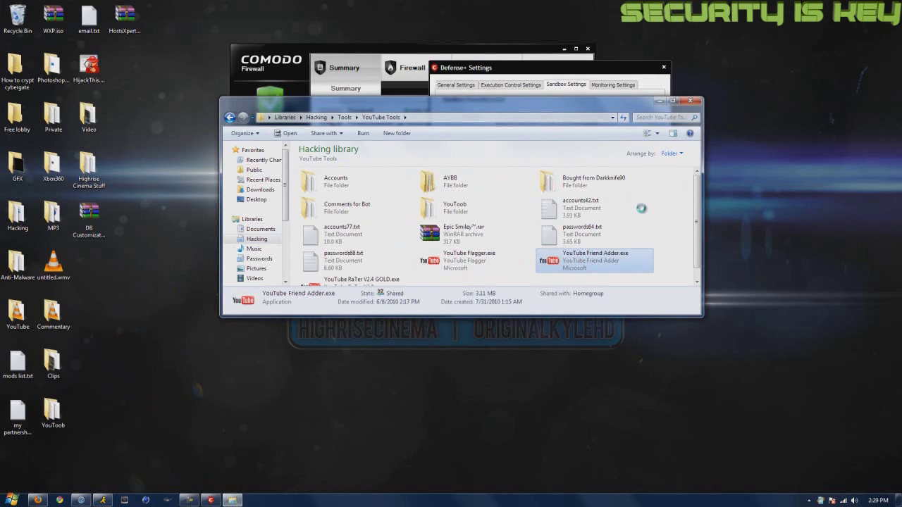
key("shift+F10")
scroll(664, 212, "down", 1)
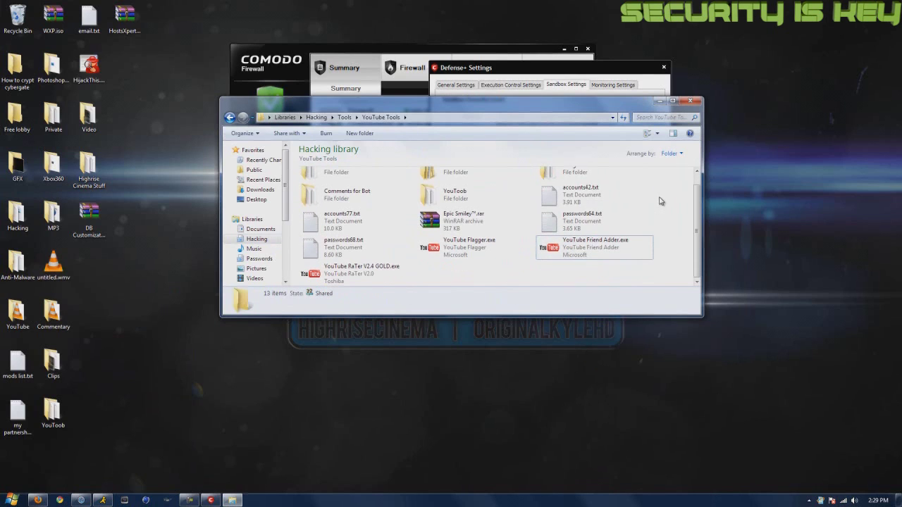
key("shift+F10")
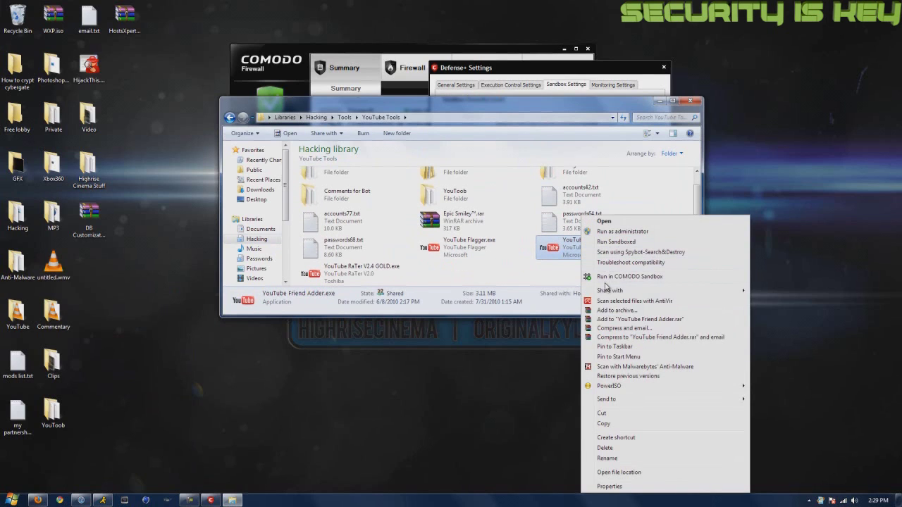
left_click(606, 277)
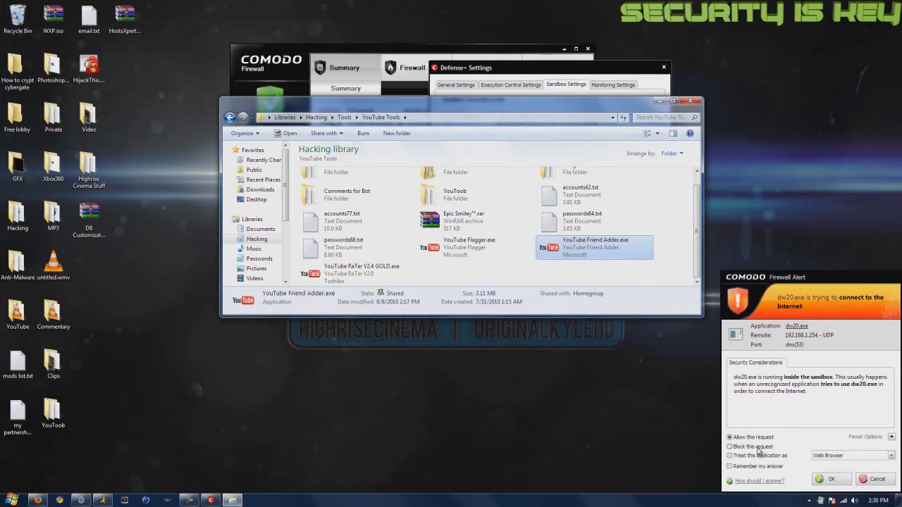
- Block dw20.exe's internet connection request and close the Explorer window
left_click(758, 448)
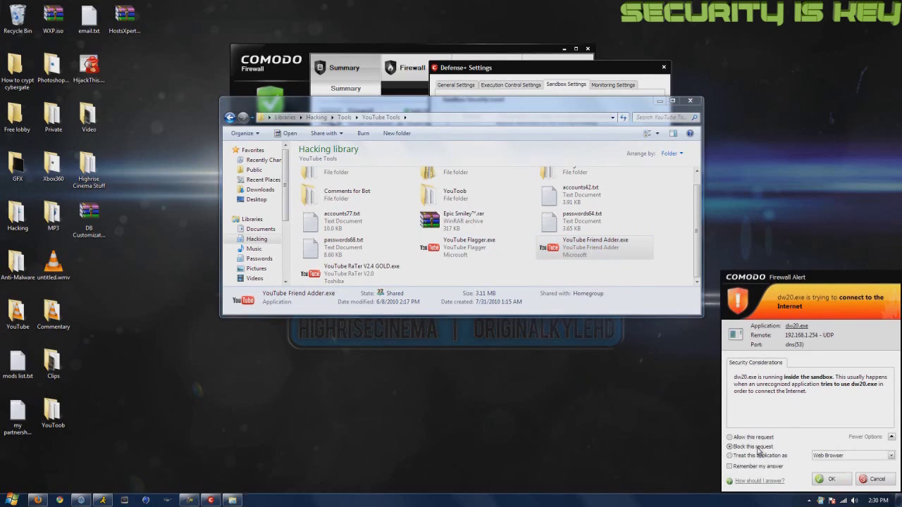
left_click(827, 480)
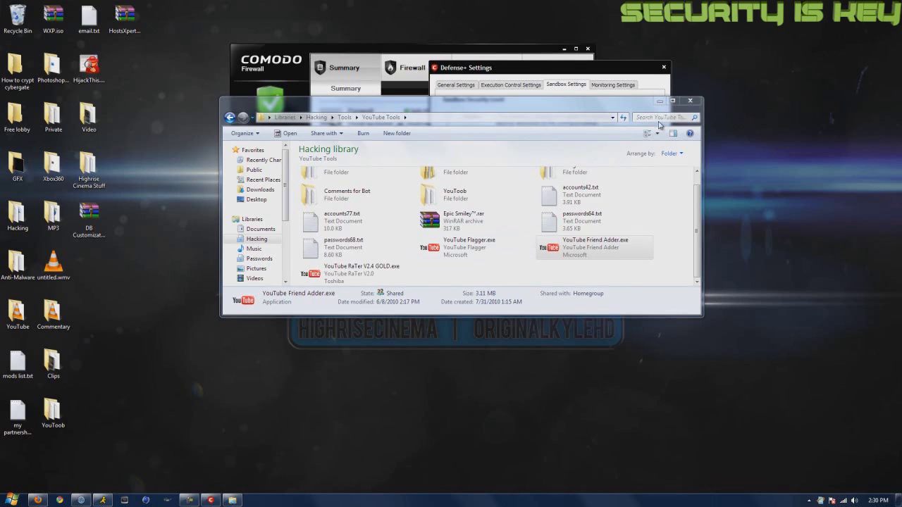
left_click(690, 100)
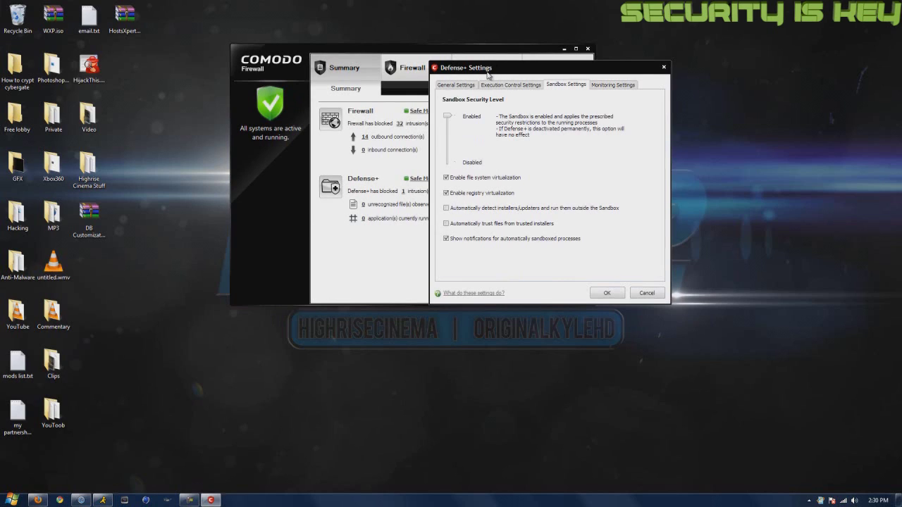
- Reposition the Defense+ Settings dialog and compare its Sandbox and Monitoring Settings tabs
left_click_drag(488, 74, 496, 54)
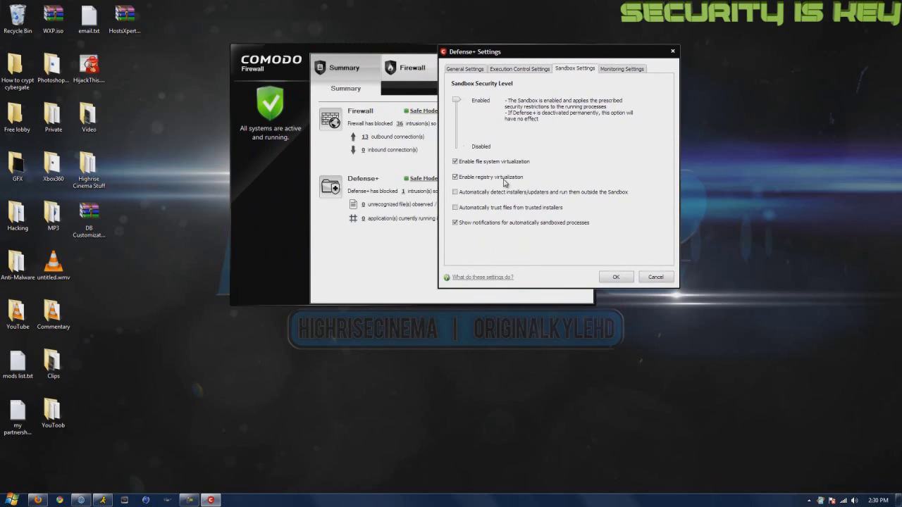
mouse_move(529, 54)
left_mouse_down()
mouse_move(526, 78)
mouse_move(525, 53)
left_mouse_up()
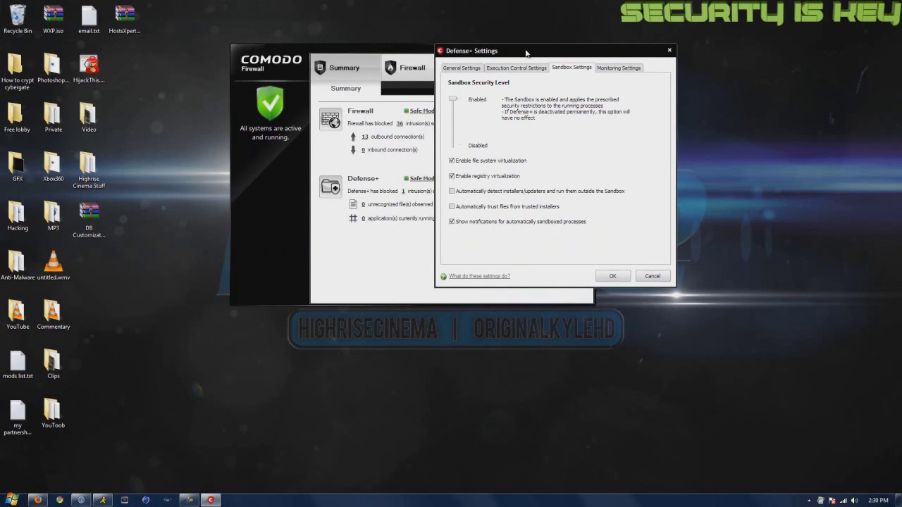
left_click(605, 68)
left_click(574, 68)
left_click_drag(488, 53, 465, 53)
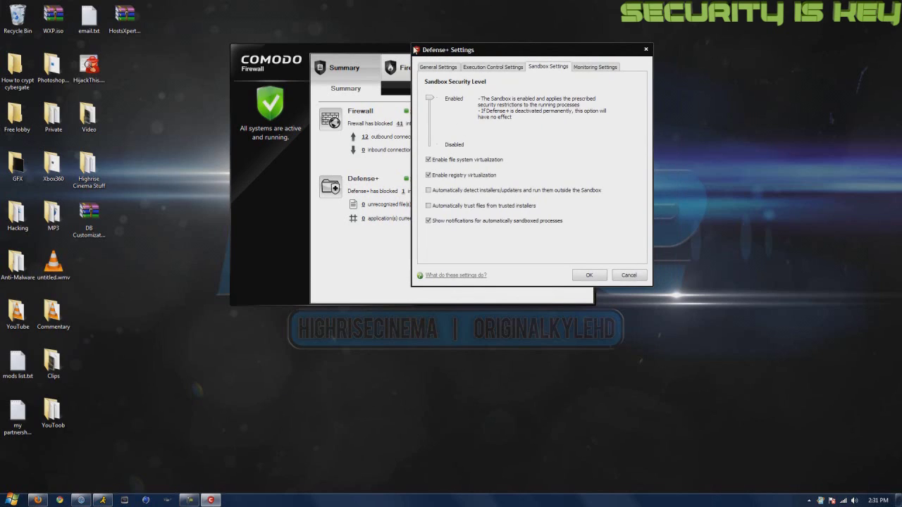
left_click(415, 49)
left_click(445, 52)
- Save the Defense+ settings with OK and switch to the Firewall tasks page
left_click(596, 67)
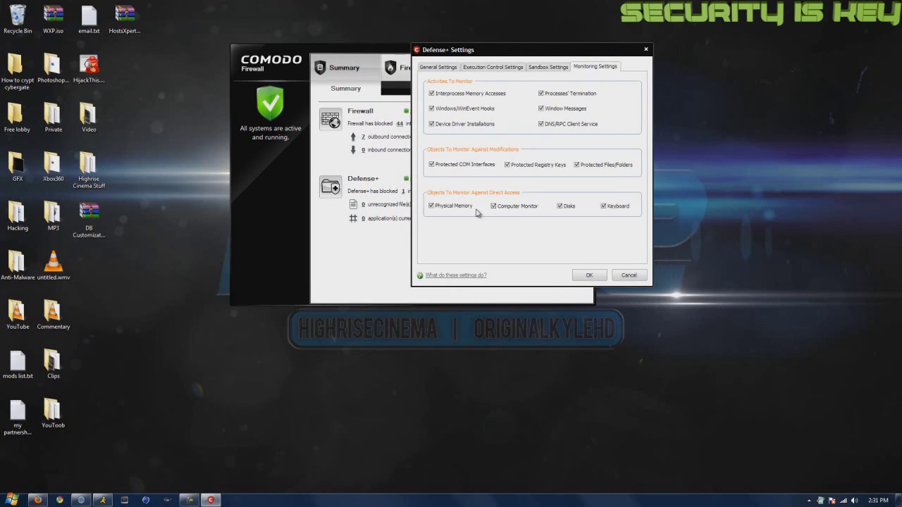
left_click(589, 274)
left_click(414, 71)
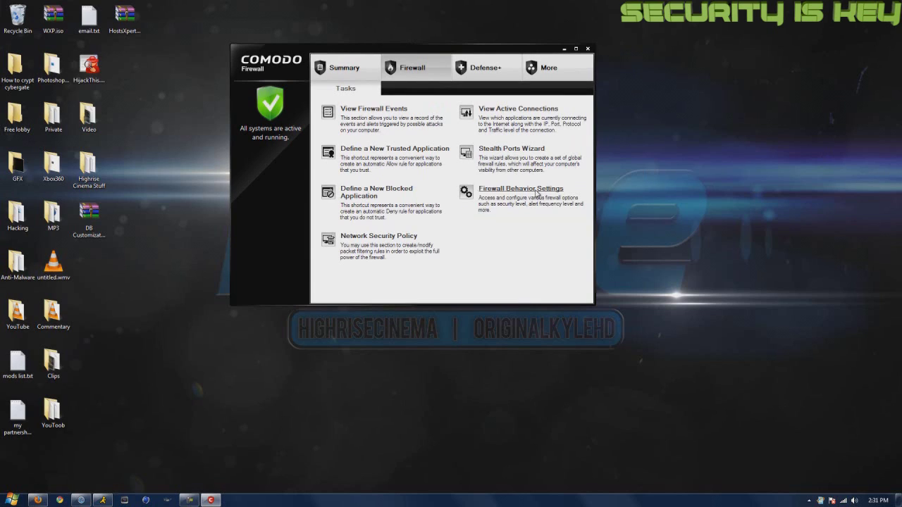
left_click(484, 71)
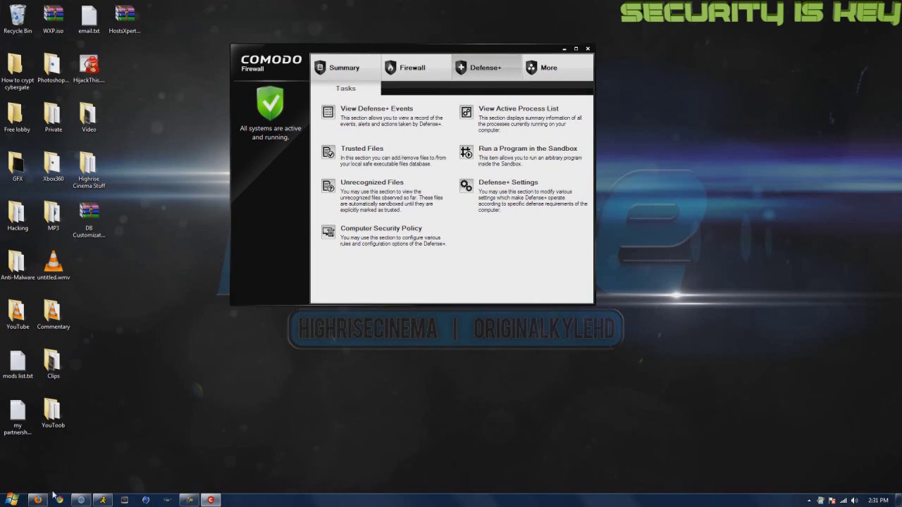
left_click(38, 500)
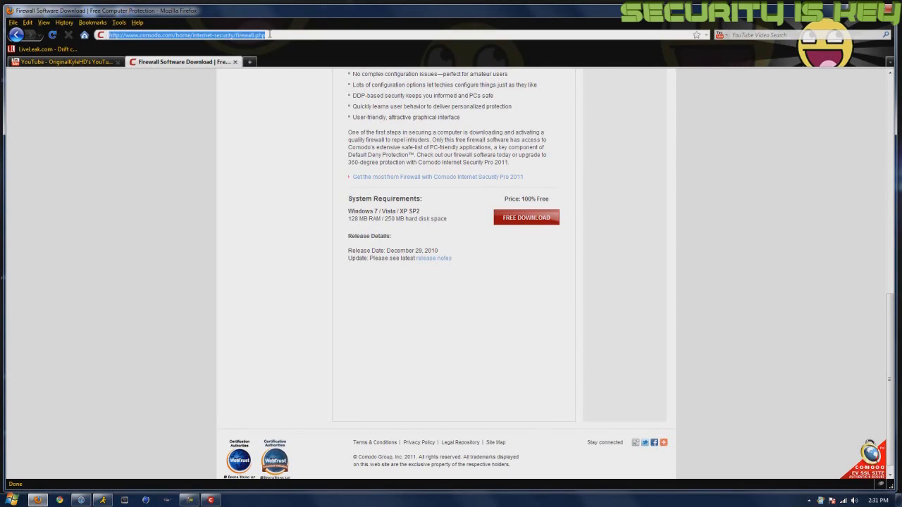
left_click(847, 6)
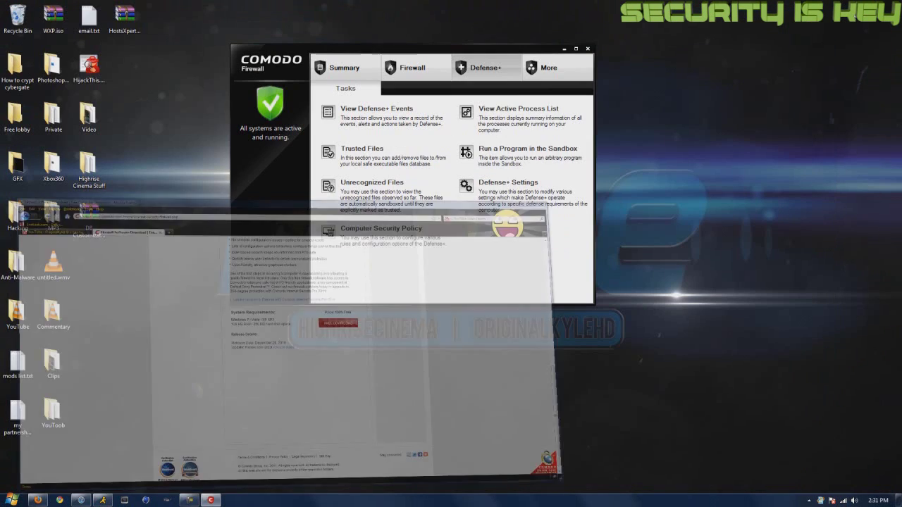
left_click(543, 66)
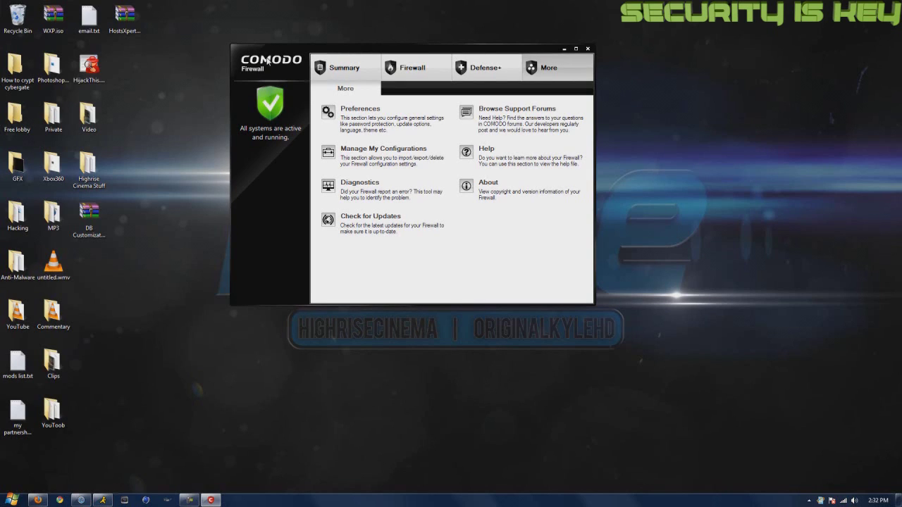
left_click(343, 67)
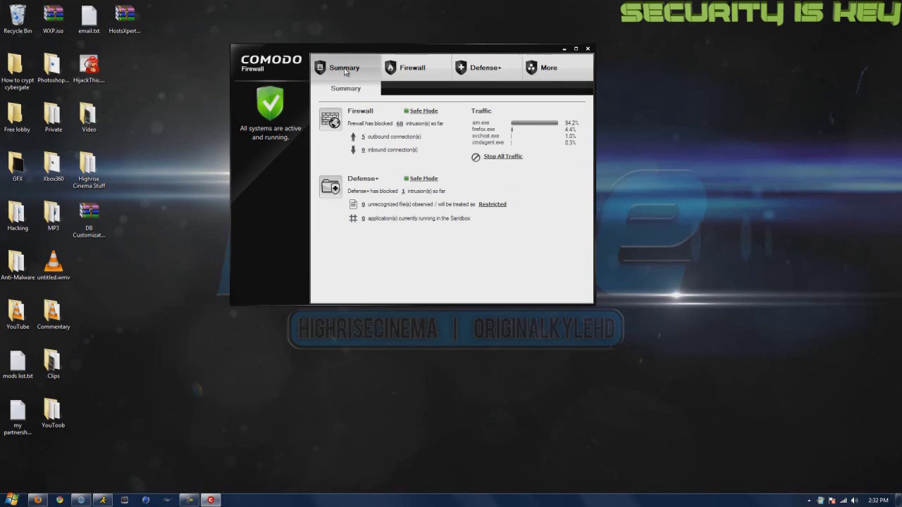
left_click(411, 67)
left_click(481, 68)
left_click(352, 69)
left_click(412, 67)
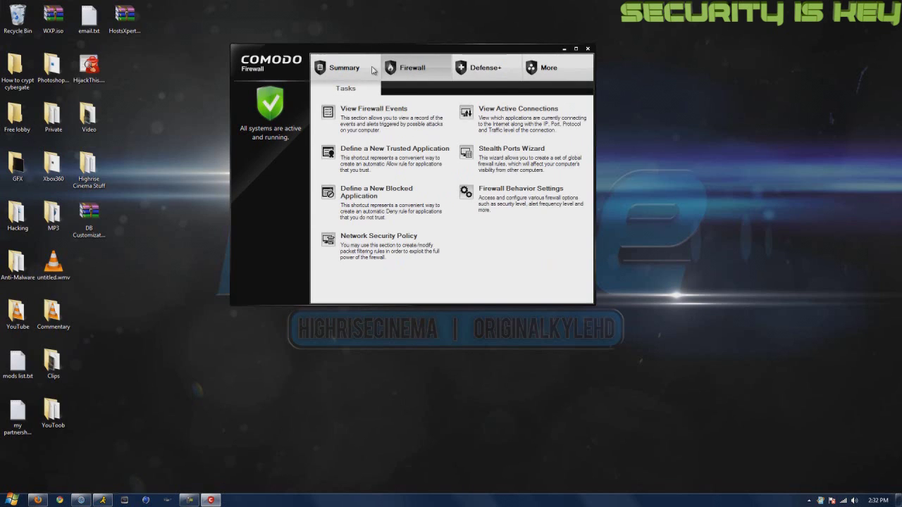